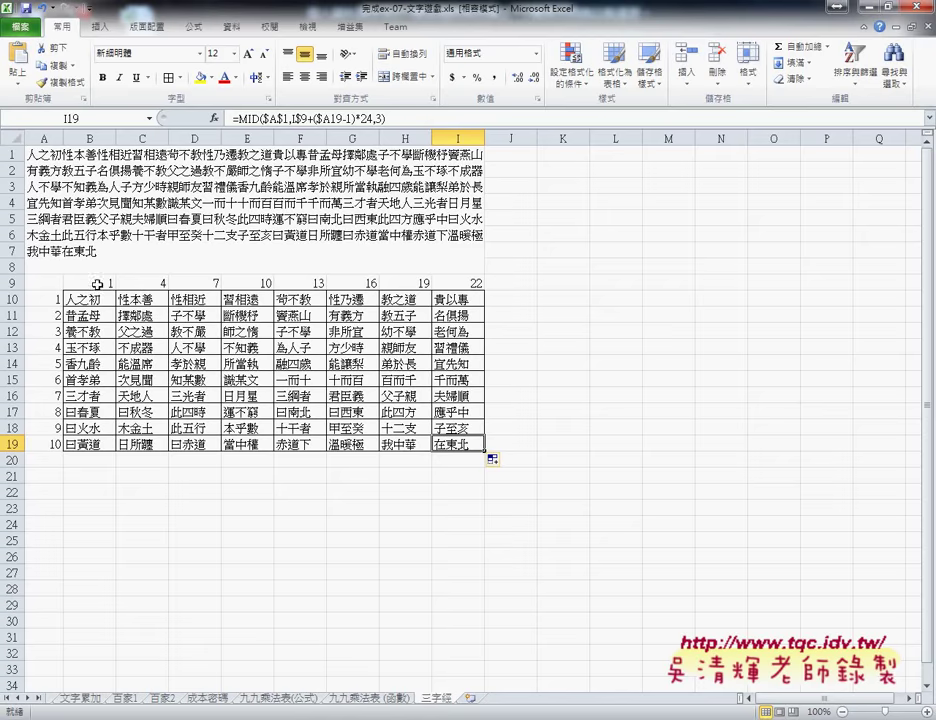
Select the row 9 start positions and mark the first three characters of the source text.
left_click_drag(70, 283, 459, 283)
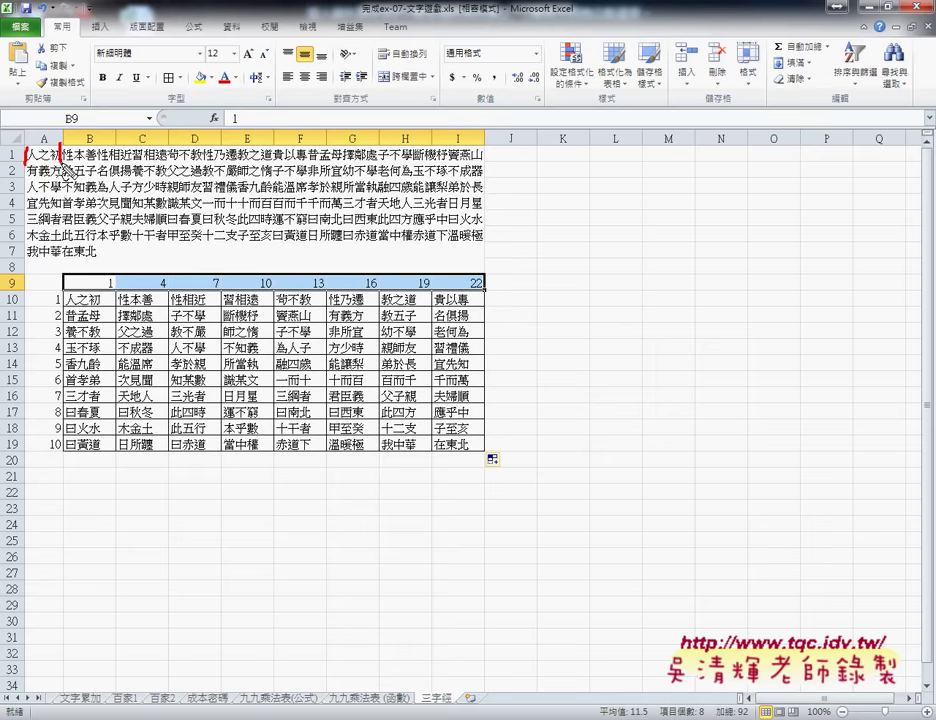
mouse_move(60, 145)
left_mouse_down()
mouse_move(61, 161)
mouse_move(135, 162)
left_mouse_up()
key("Escape")
mouse_move(90, 283)
left_mouse_down()
mouse_move(131, 291)
mouse_move(470, 281)
left_mouse_up()
Clear the start positions in C9:I9.
left_click_drag(75, 283, 137, 283)
left_click_drag(200, 282, 253, 282)
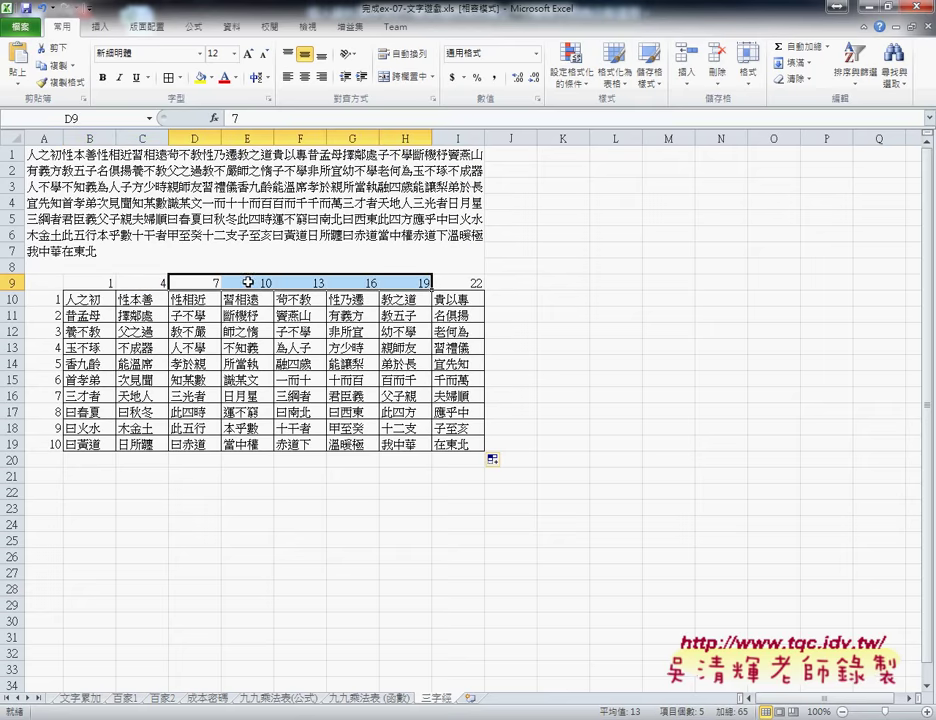
left_click(142, 282)
left_click_drag(142, 282, 458, 283)
key("Delete")
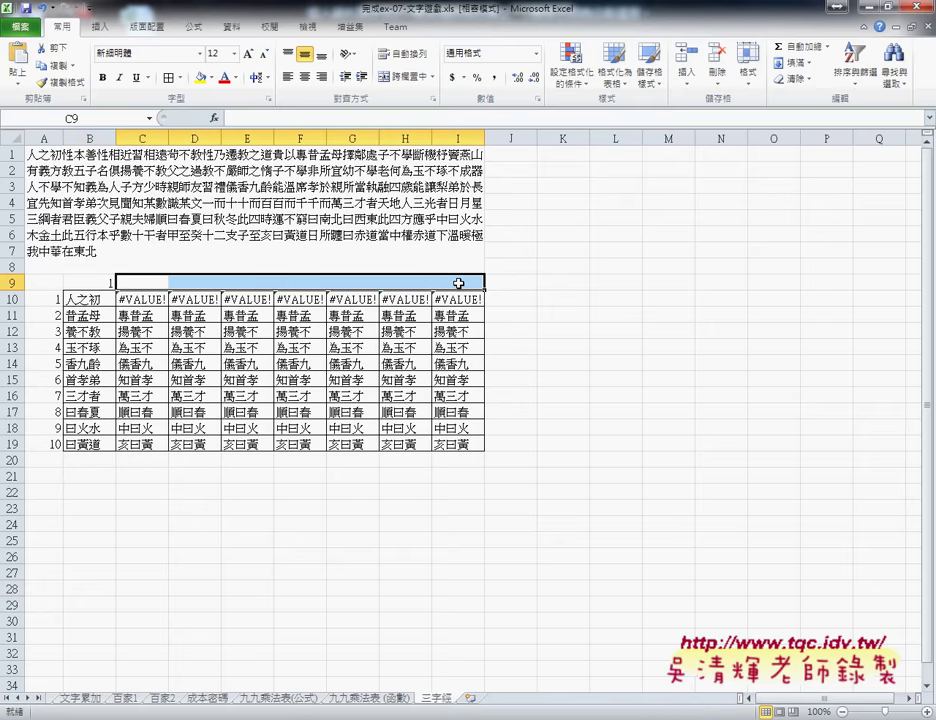
Enter 4 in C9 and fill the 1, 4 series across to I9, ending at 22.
left_click(133, 285)
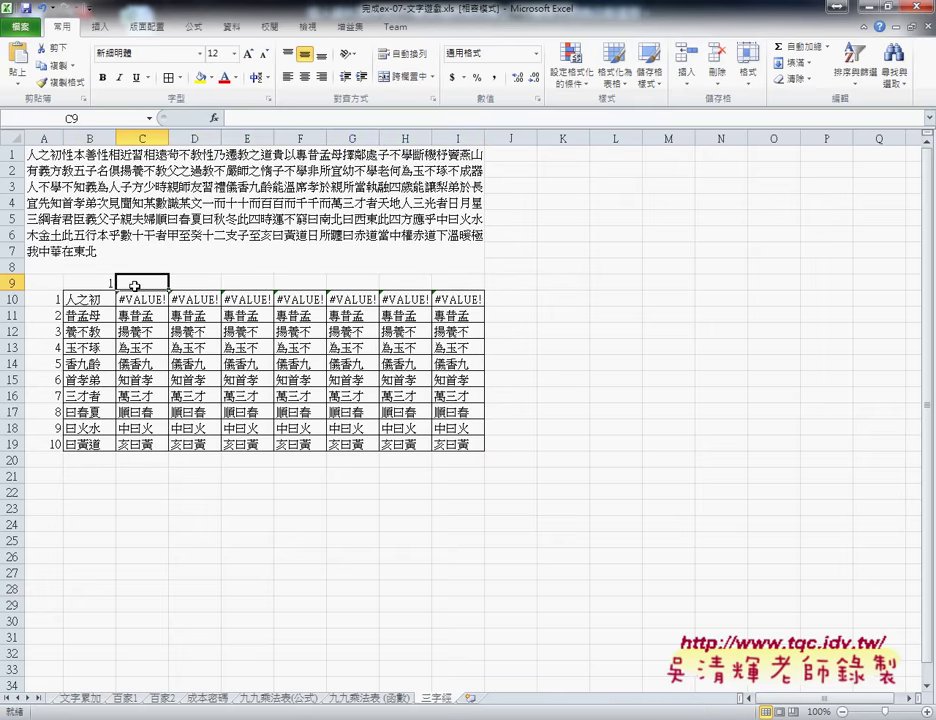
type("1")
type("4")
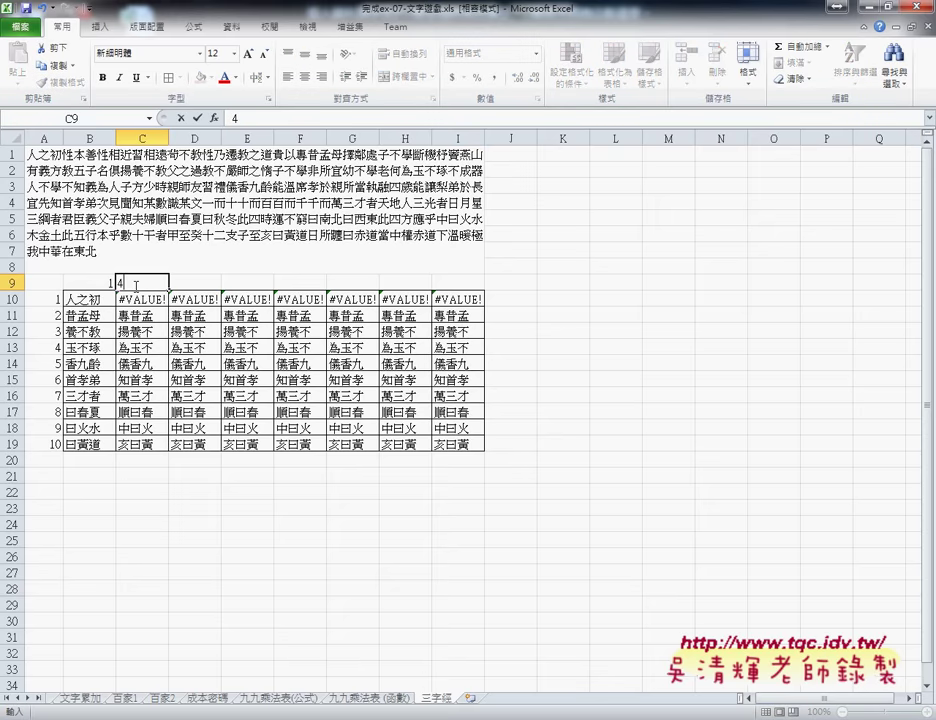
left_click_drag(95, 283, 144, 283)
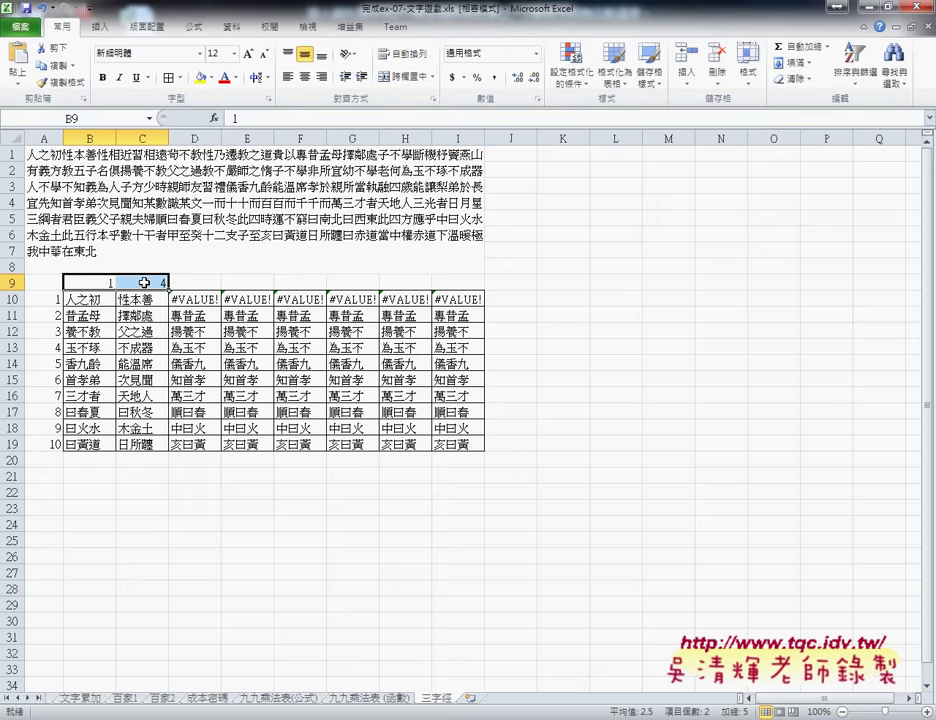
left_click_drag(80, 283, 482, 285)
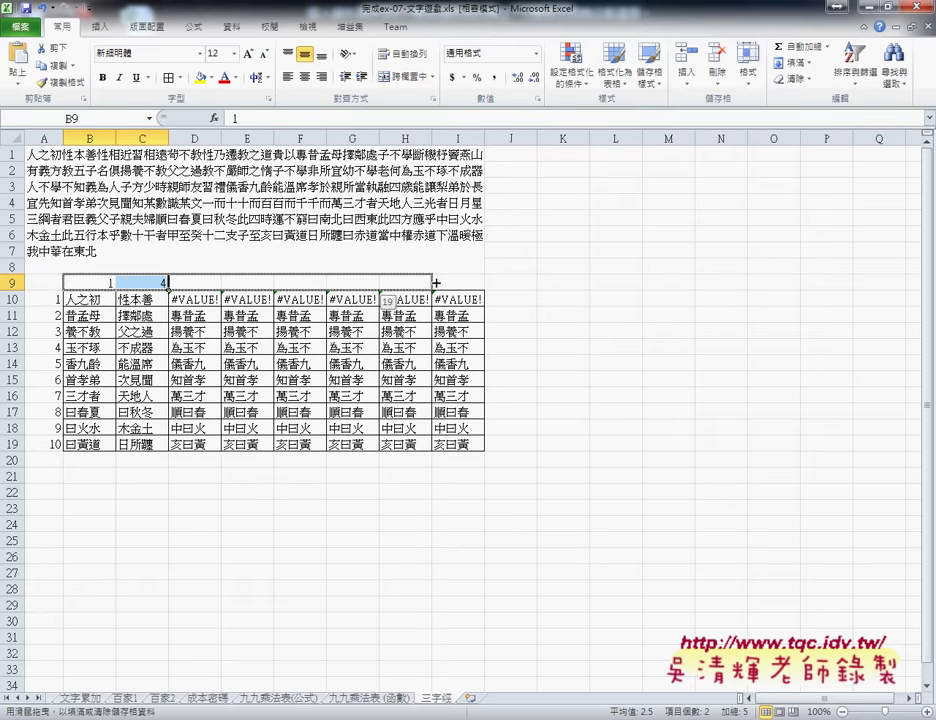
left_click(188, 286)
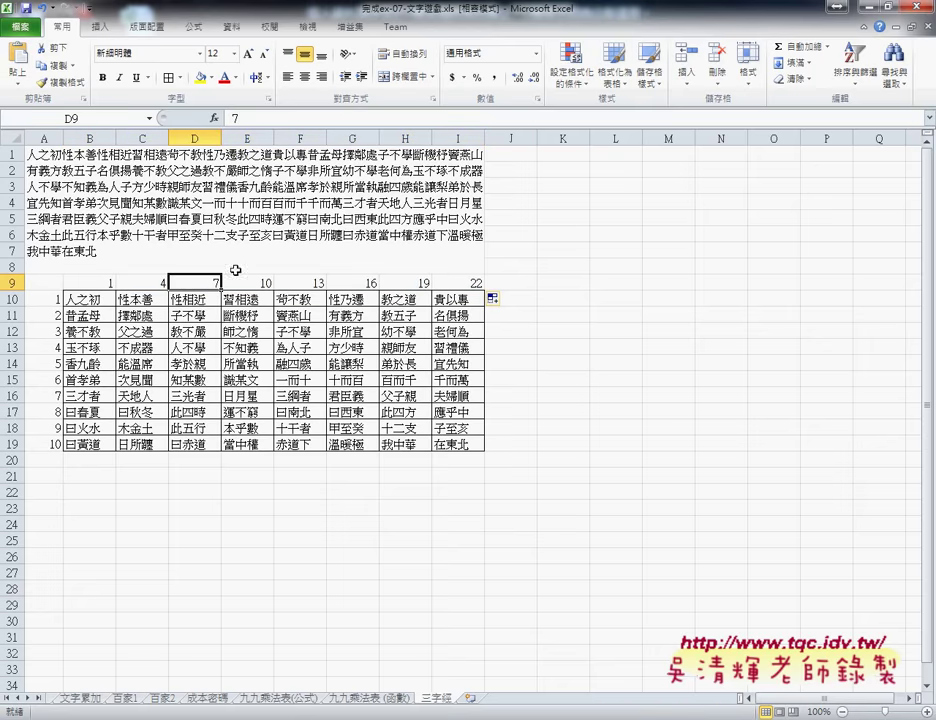
left_click(250, 285)
left_click(295, 285)
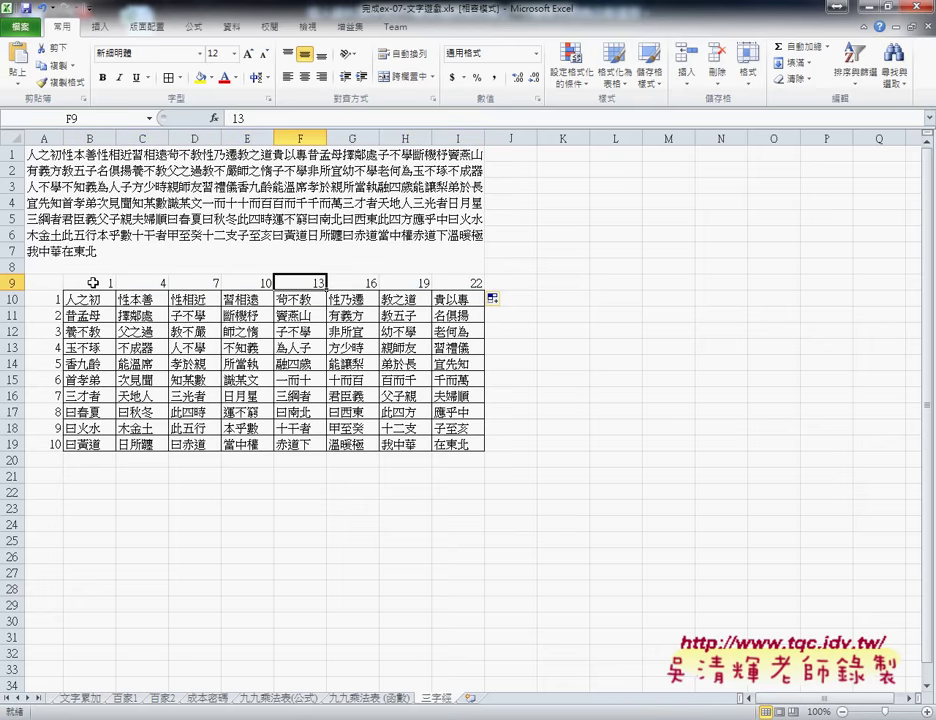
left_click_drag(75, 284, 143, 287)
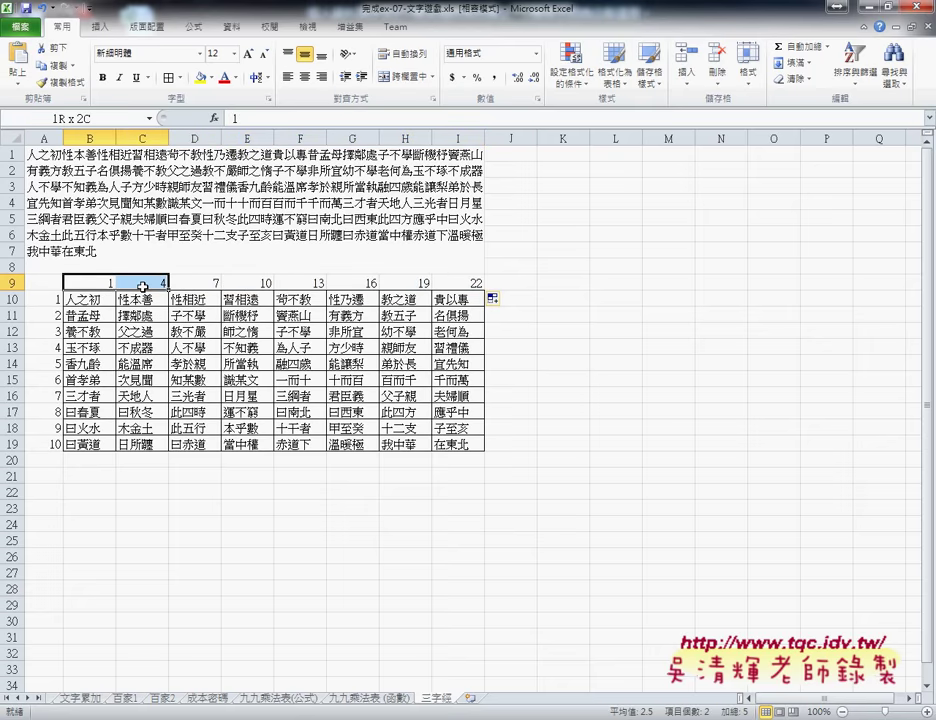
left_click(200, 285)
left_click(252, 285)
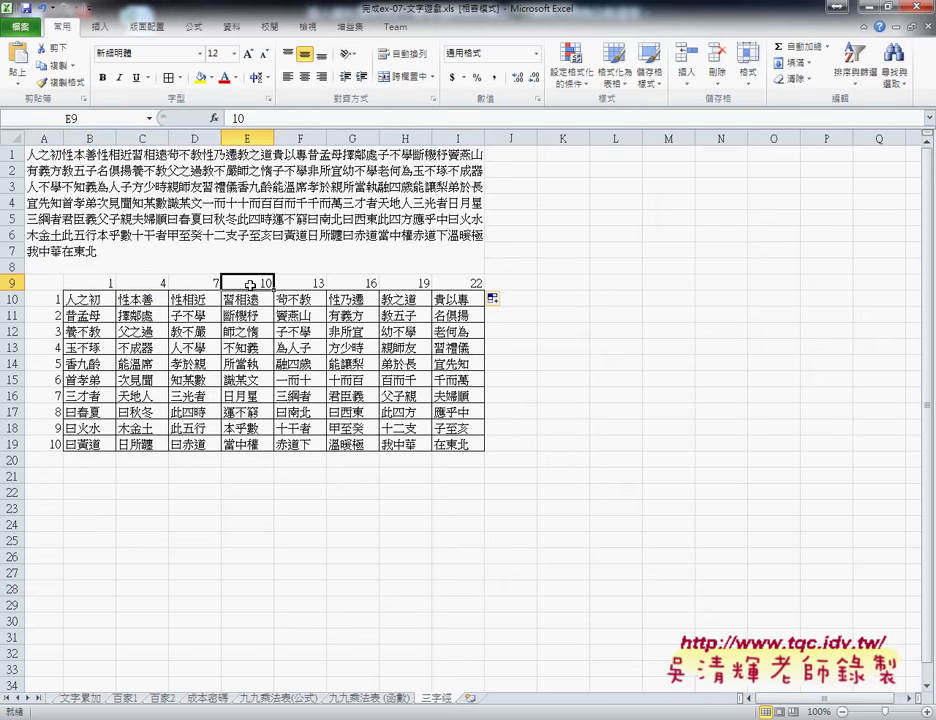
left_click(307, 288)
left_click(368, 288)
left_click(426, 288)
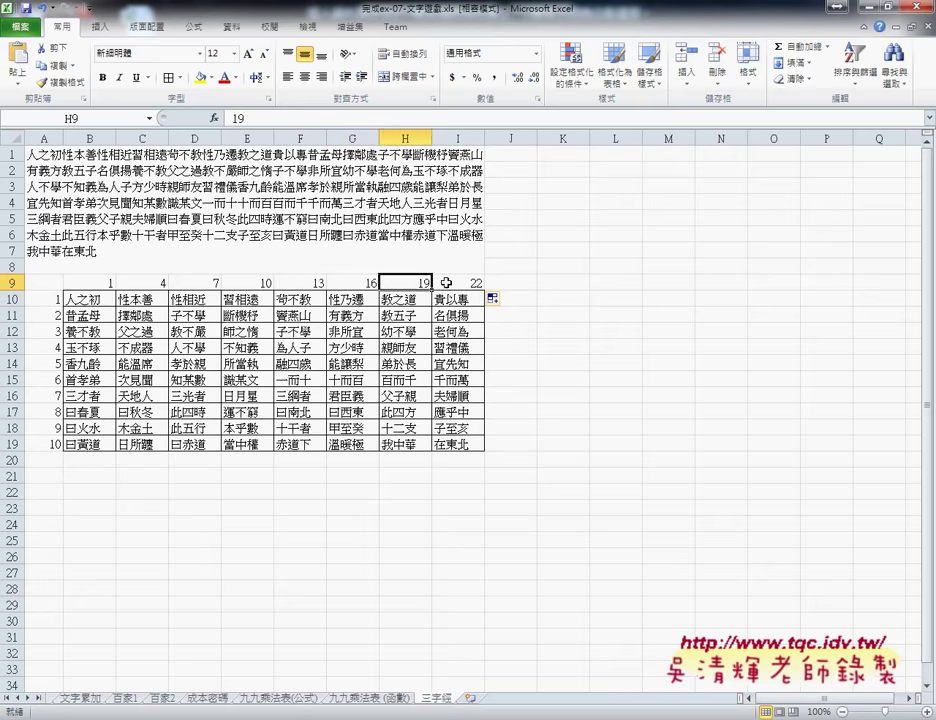
left_click(446, 284)
mouse_move(70, 285)
left_mouse_down()
mouse_move(492, 286)
mouse_move(484, 287)
left_mouse_up()
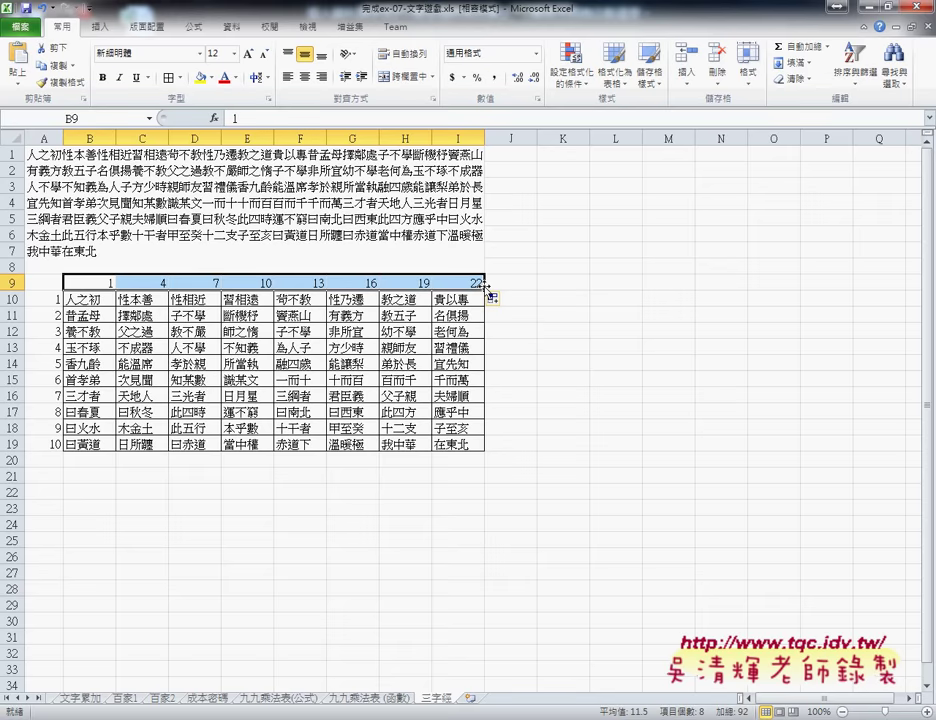
left_click(80, 299)
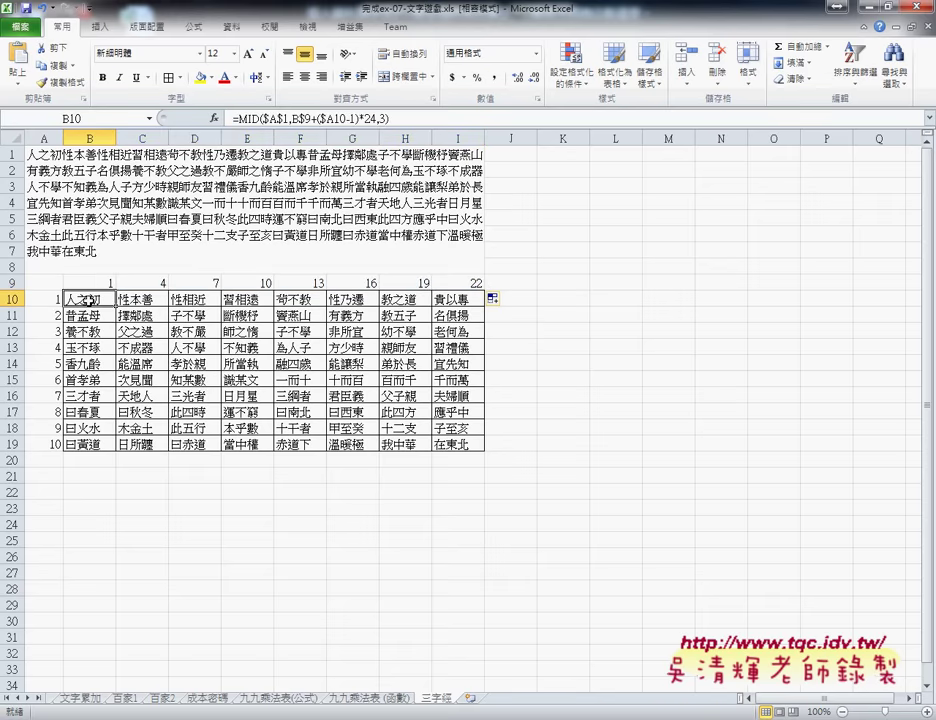
Open B10's MID Function Arguments, review Text $A$1 and Num_chars 3, and move to Start_num.
left_click(214, 118)
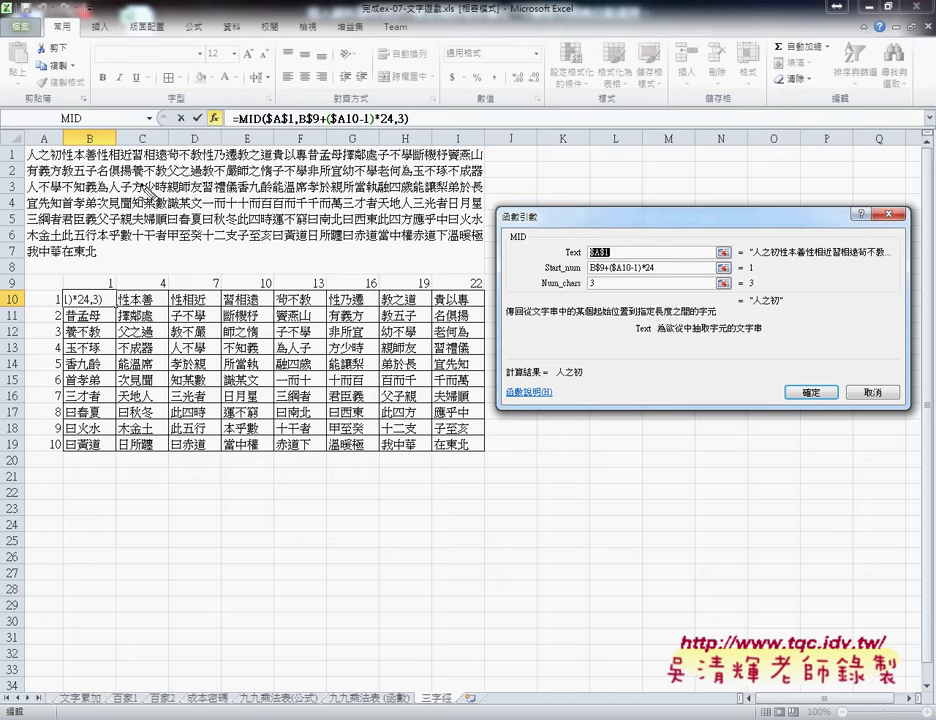
mouse_move(172, 172)
left_mouse_down()
mouse_move(122, 222)
mouse_move(200, 178)
left_mouse_up()
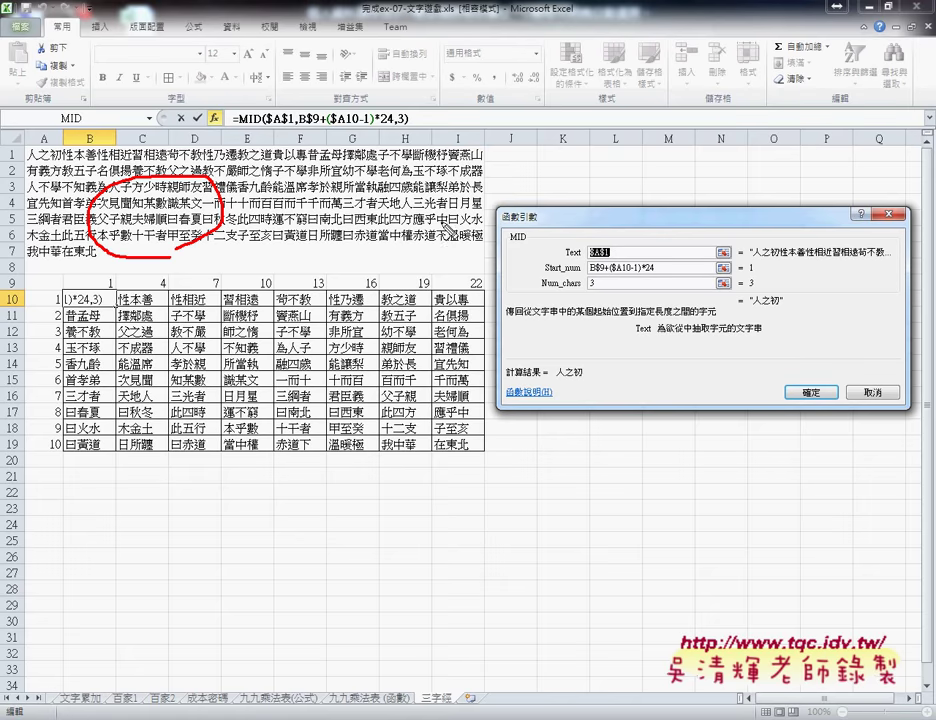
left_click_drag(590, 263, 615, 263)
left_click_drag(210, 185, 590, 238)
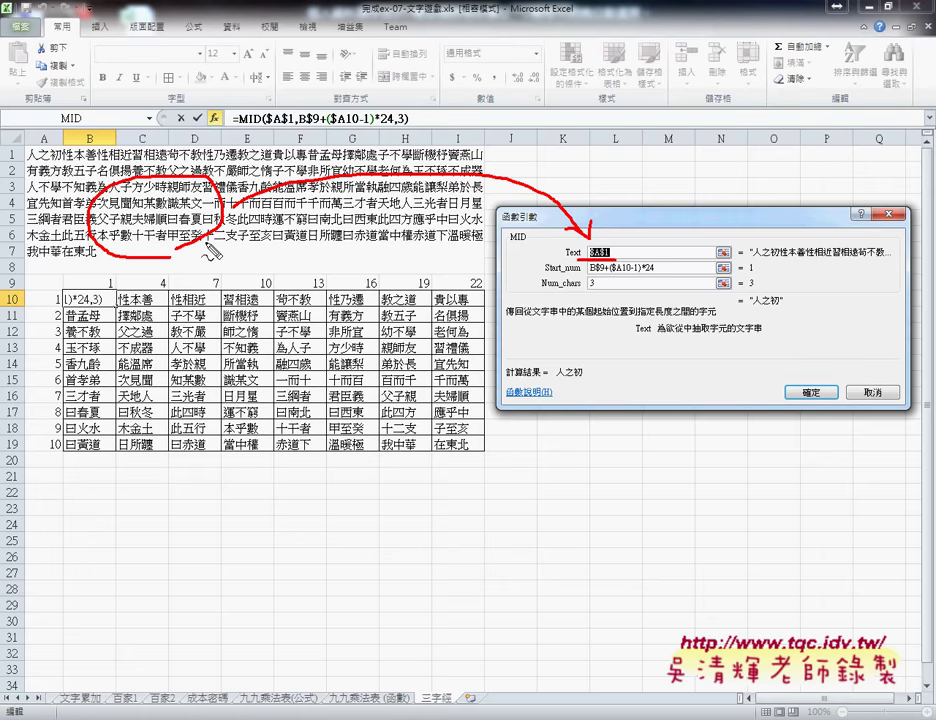
mouse_move(586, 290)
left_mouse_down()
mouse_move(594, 291)
mouse_move(590, 265)
mouse_move(655, 285)
left_mouse_up()
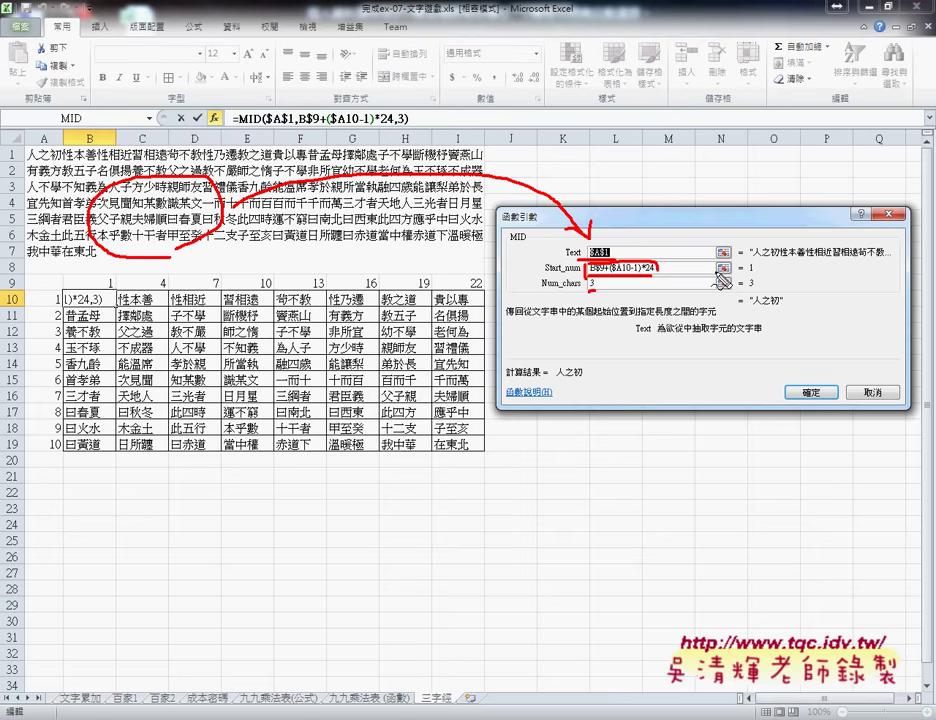
key("Escape")
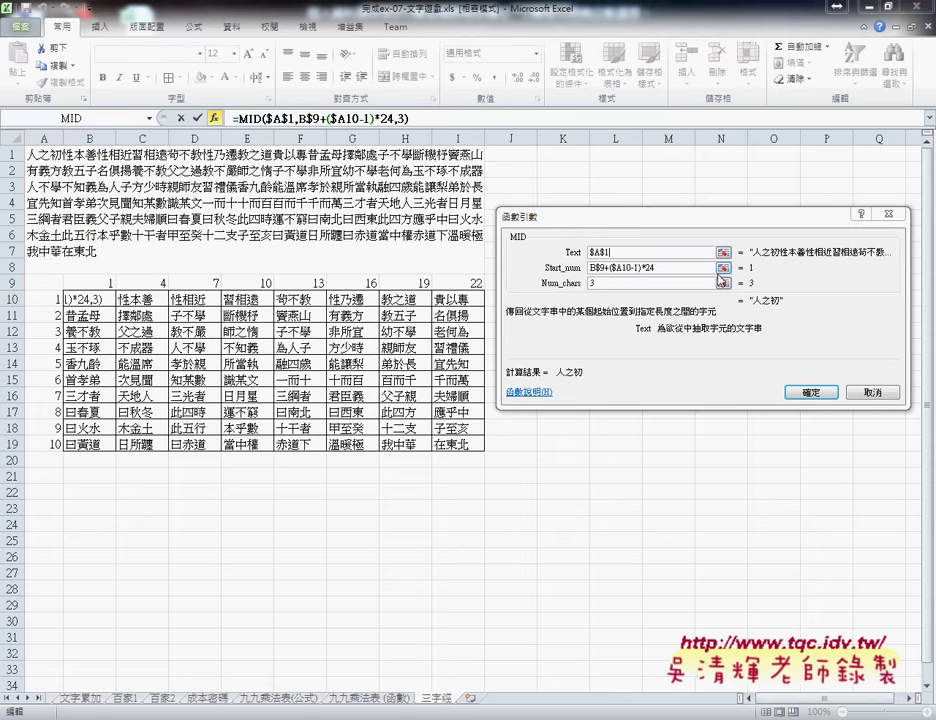
key("Tab")
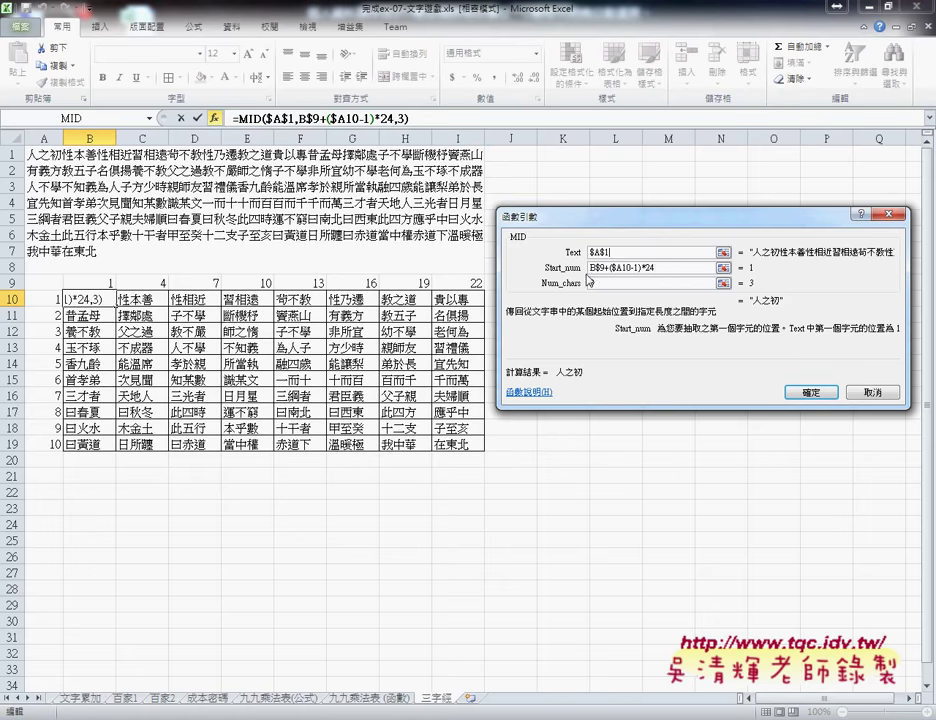
Replace the old Start_num expression with B9+A10-1.
left_click_drag(655, 268, 589, 268)
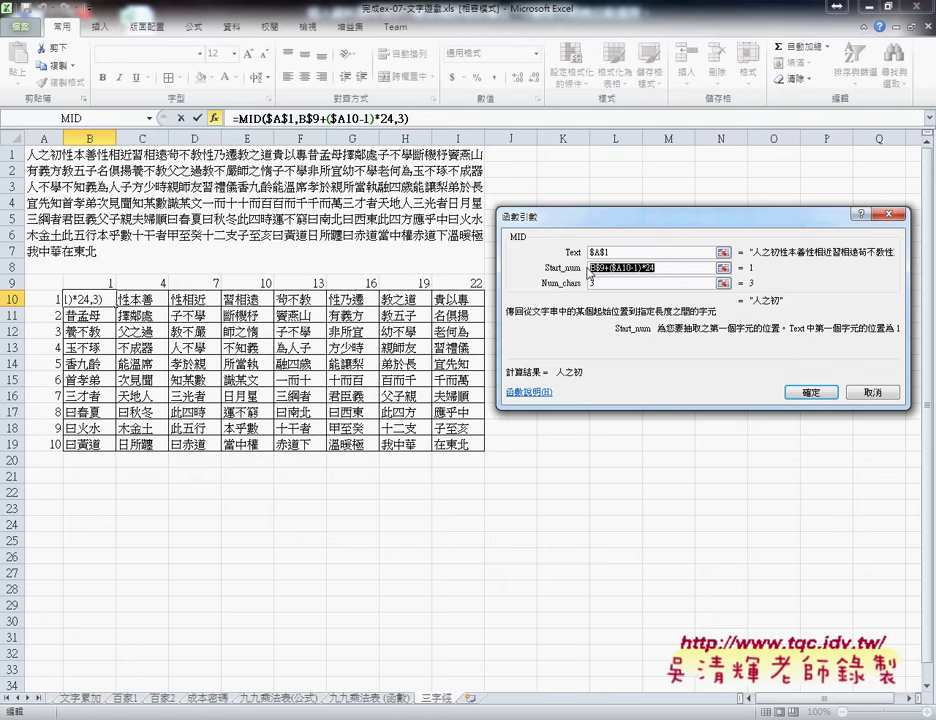
key("Delete")
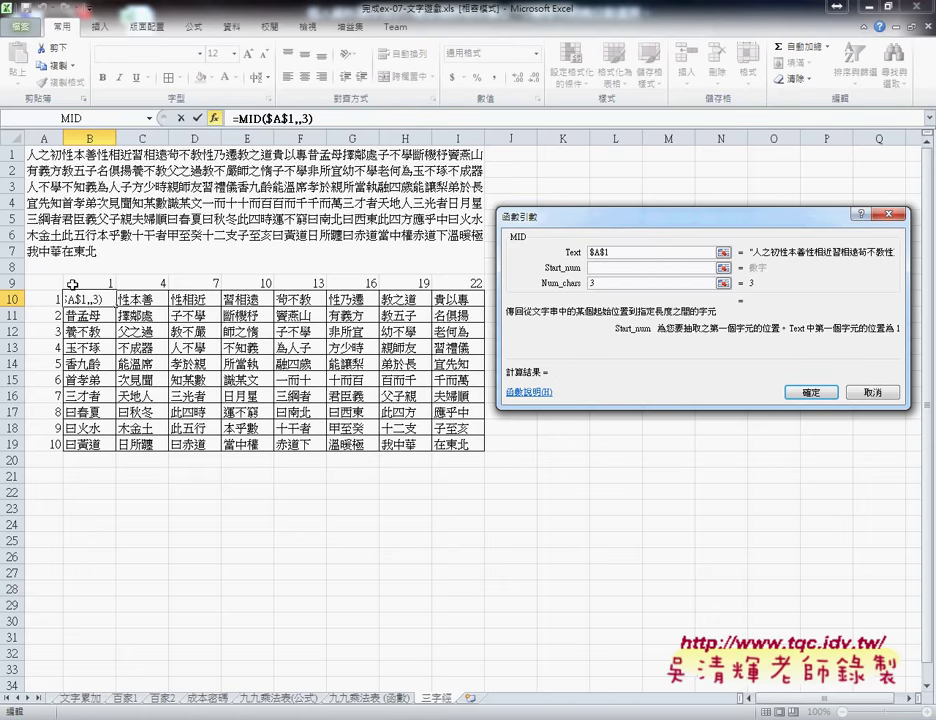
left_click(73, 286)
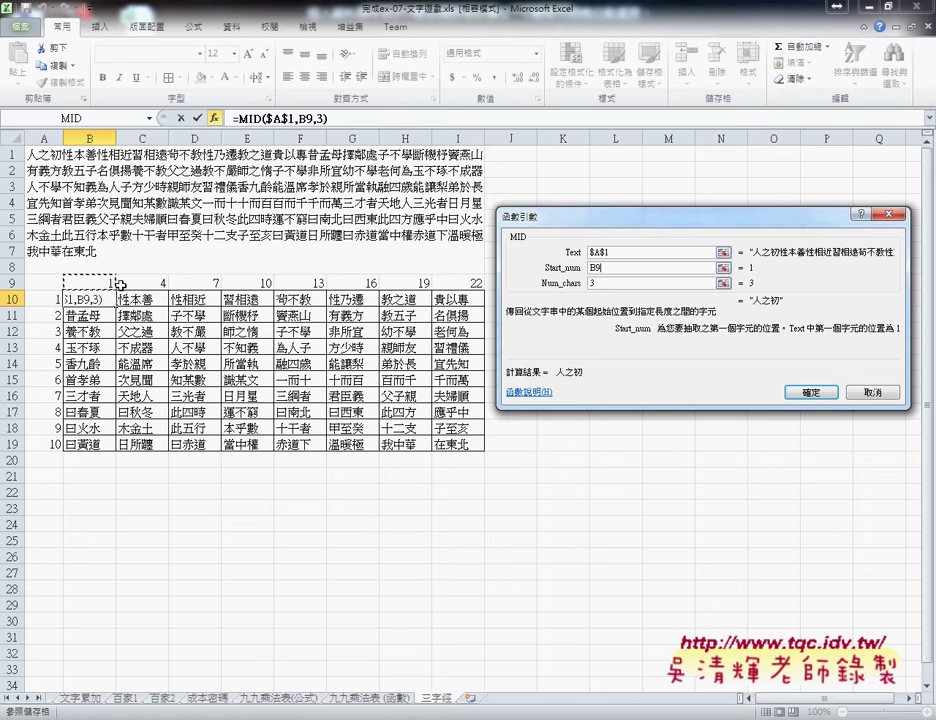
type("+")
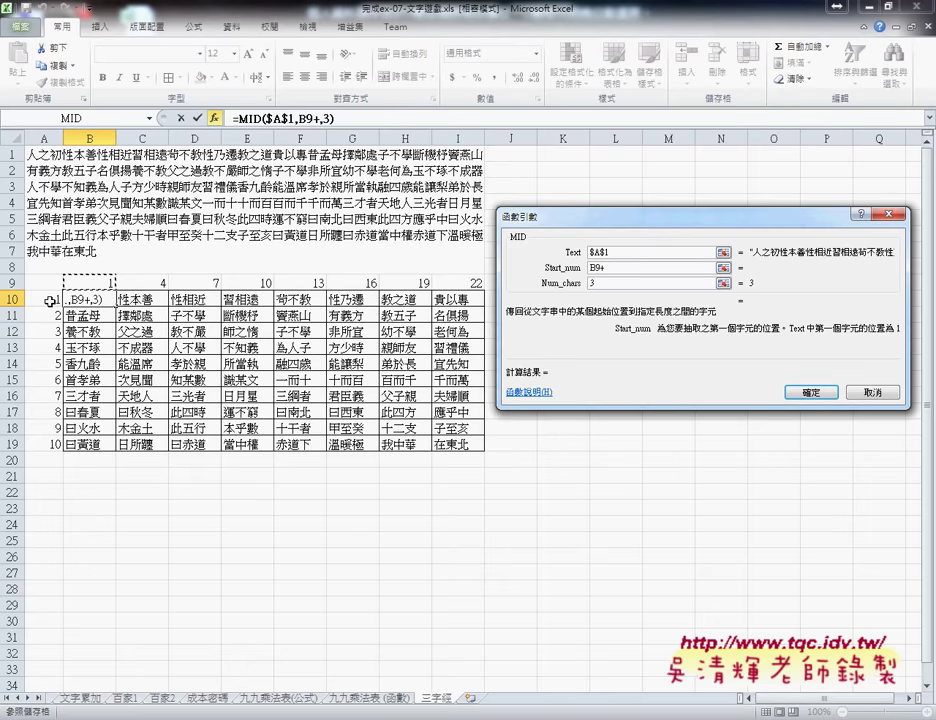
left_click(49, 301)
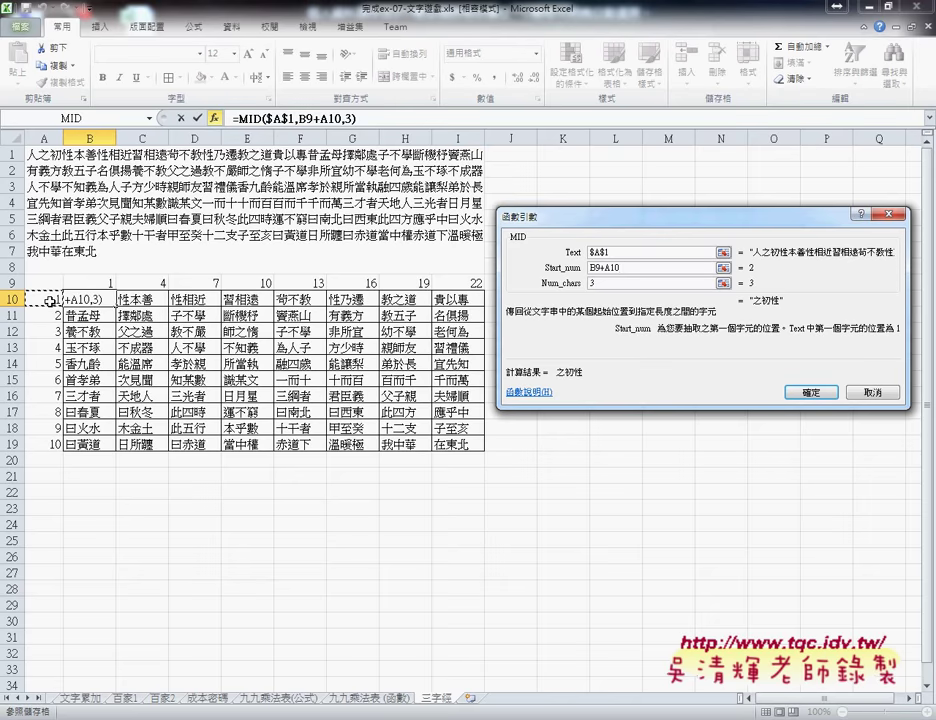
type("-")
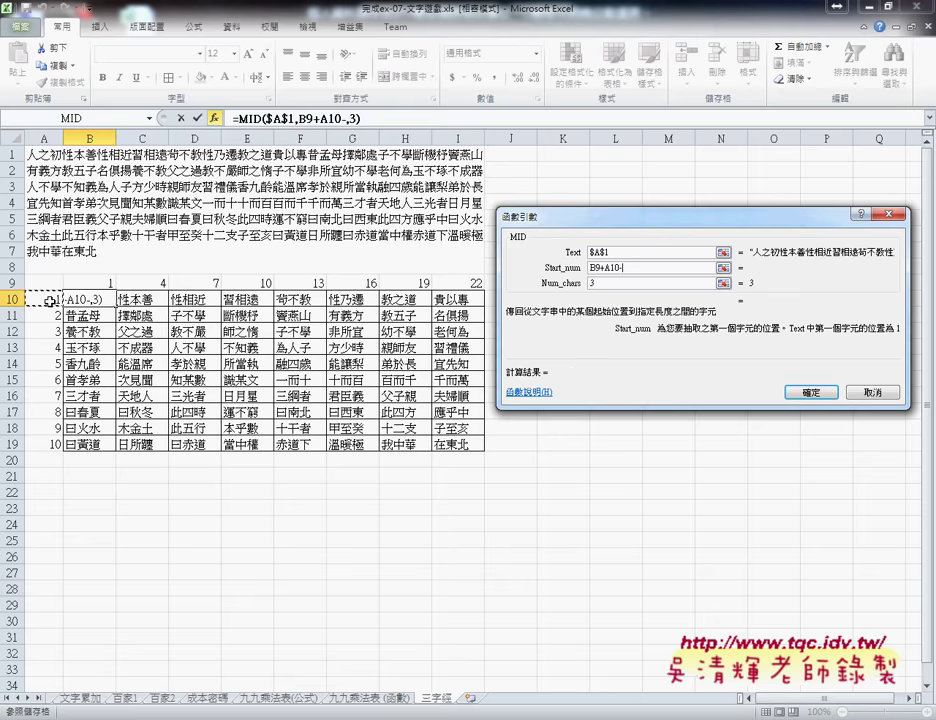
type("1")
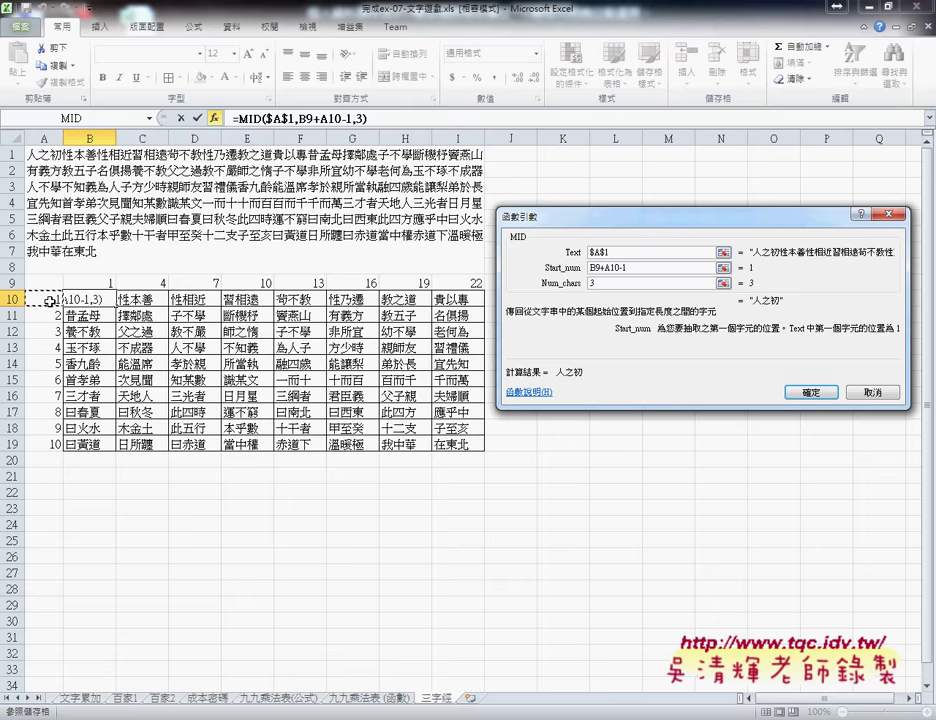
Edit Start_num to B$9+($A10-1)*24 so each row advances 24 characters.
left_click(678, 268)
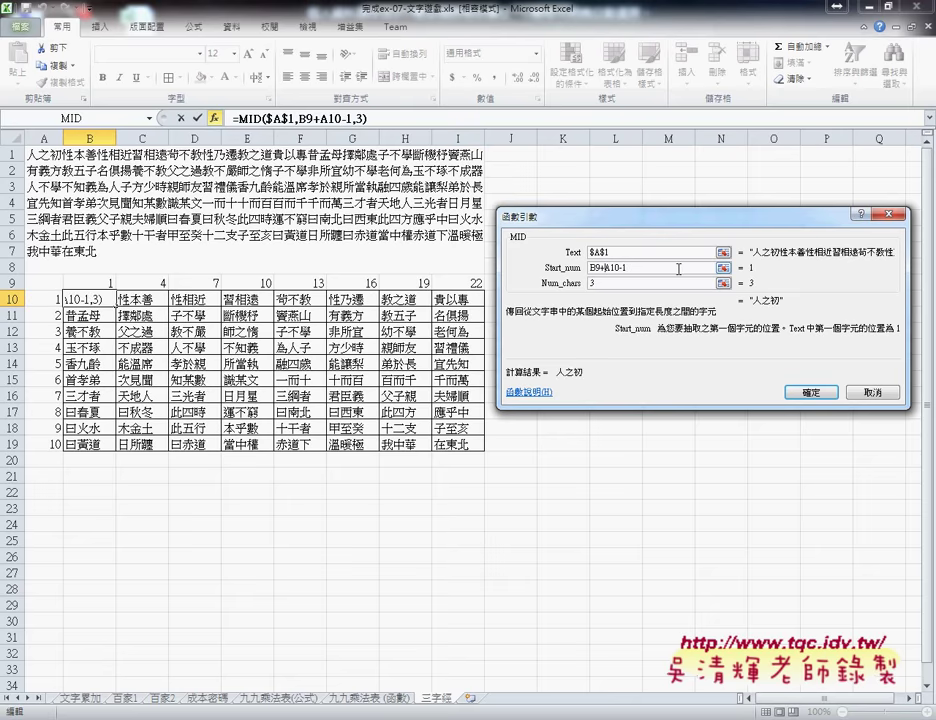
type("(A10-1")
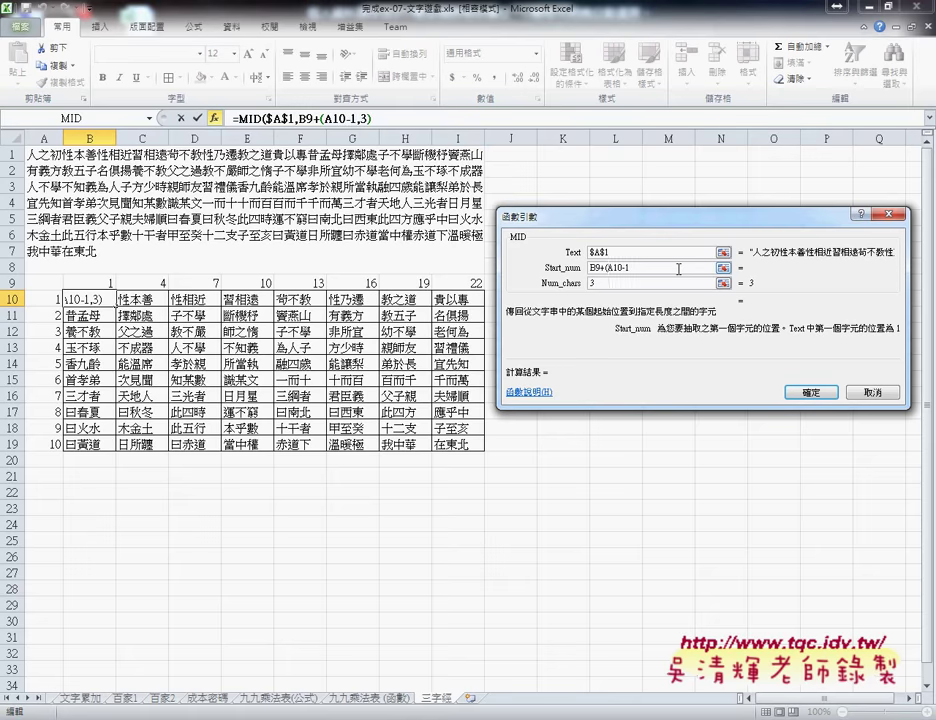
type(")")
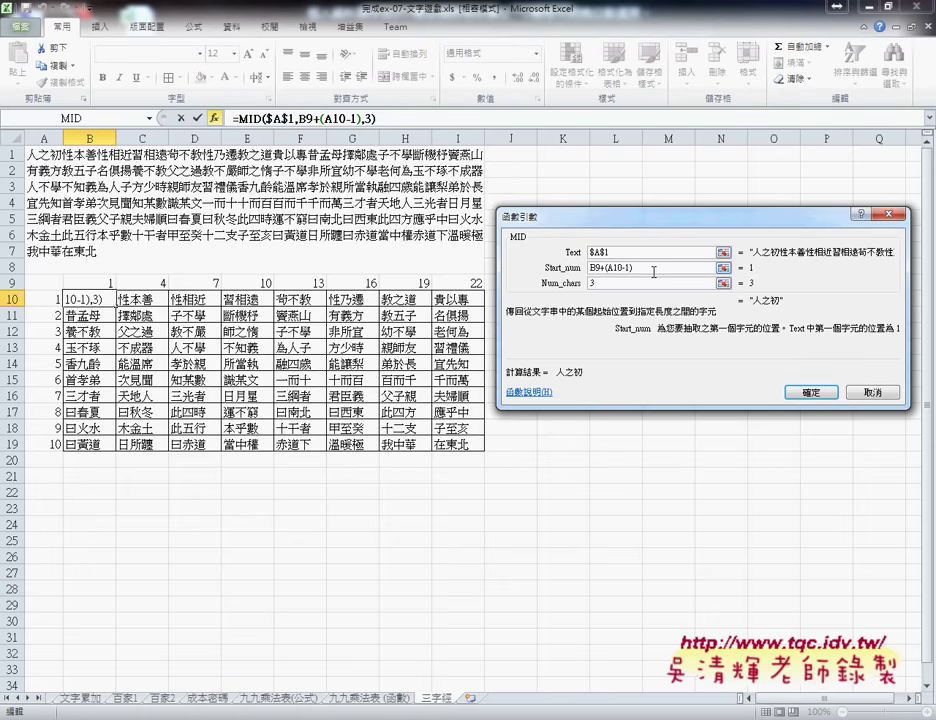
type("*")
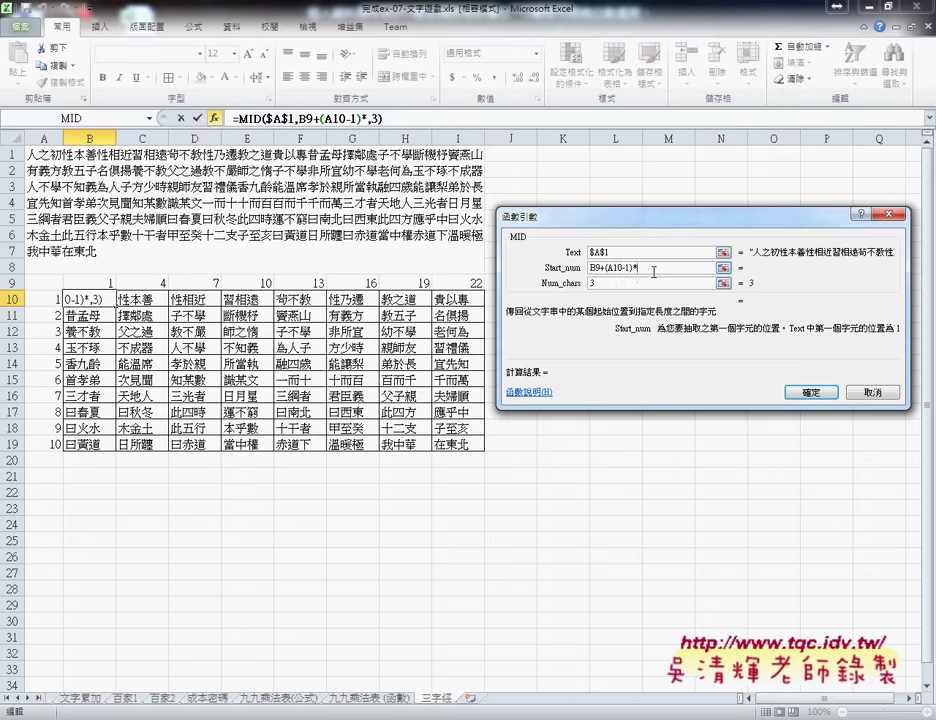
type("24")
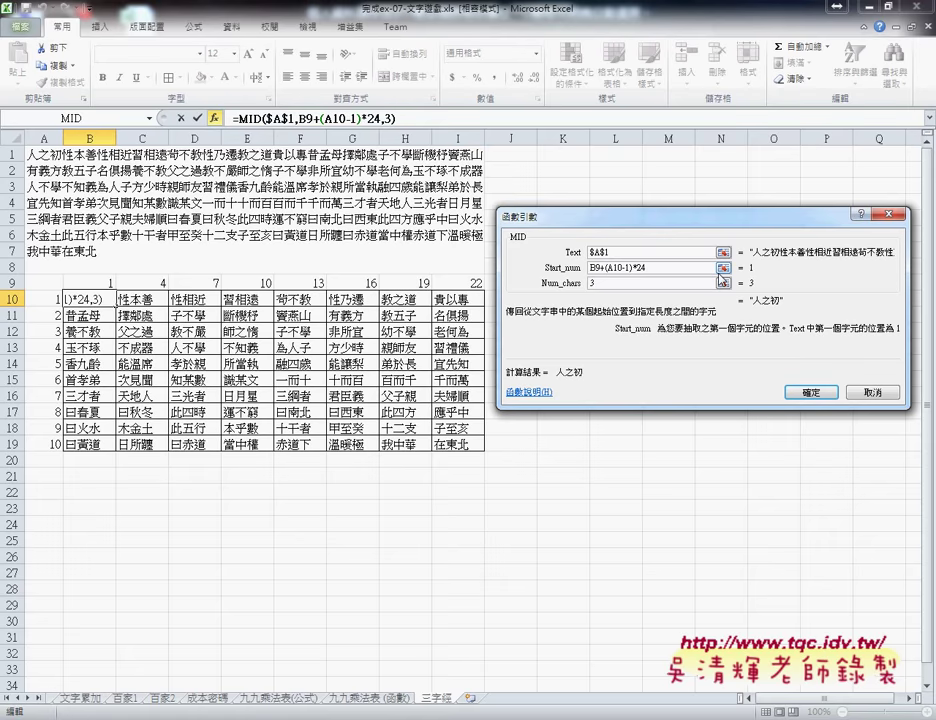
type("$9+(")
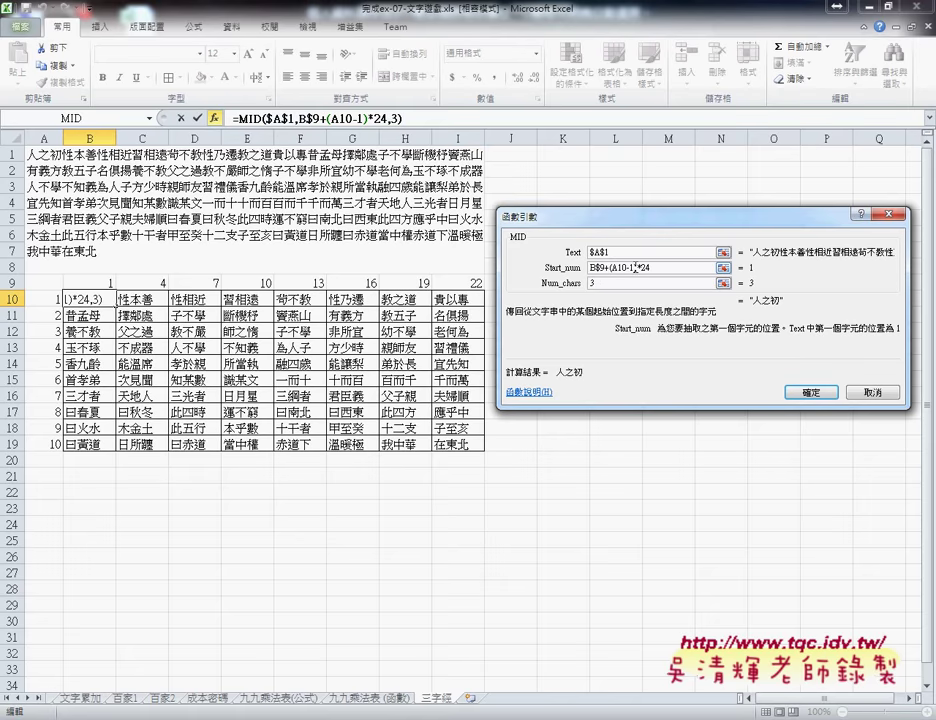
type("$")
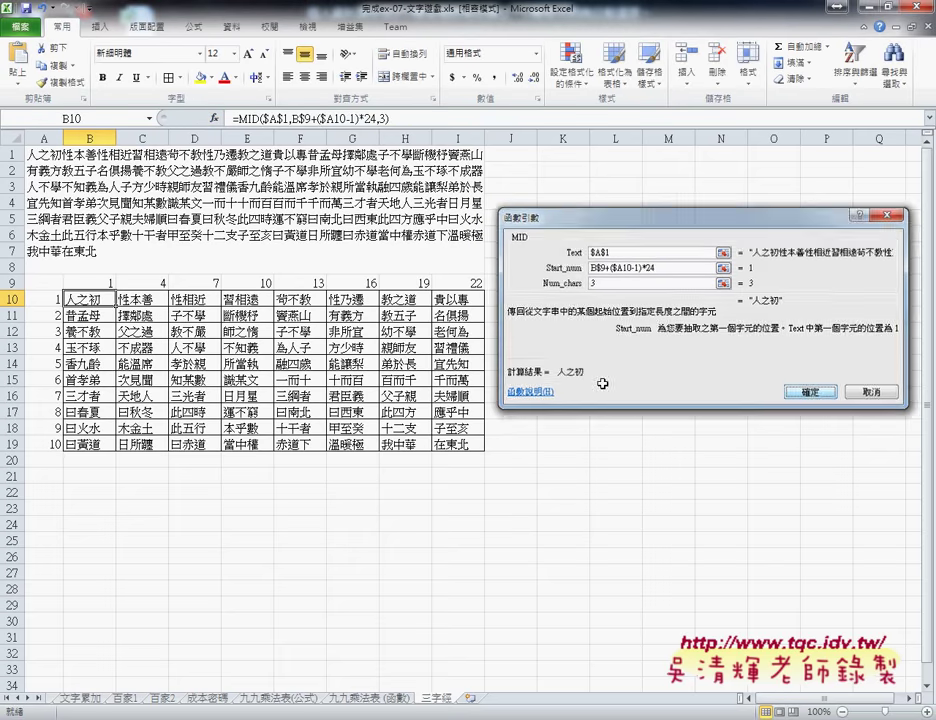
Commit =MID($A$1,B$9+($A10-1)*24,3) in B10, copy it across to I10, and annotate the source text.
left_click(813, 393)
mouse_move(115, 307)
left_mouse_down()
mouse_move(480, 302)
mouse_move(487, 450)
left_mouse_up()
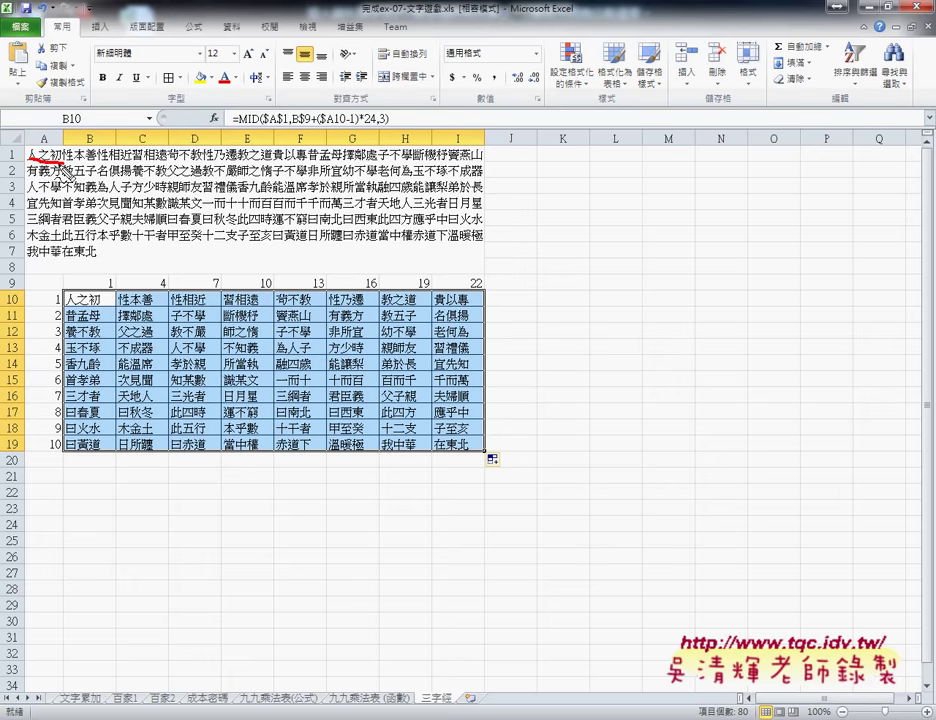
left_click_drag(40, 162, 55, 288)
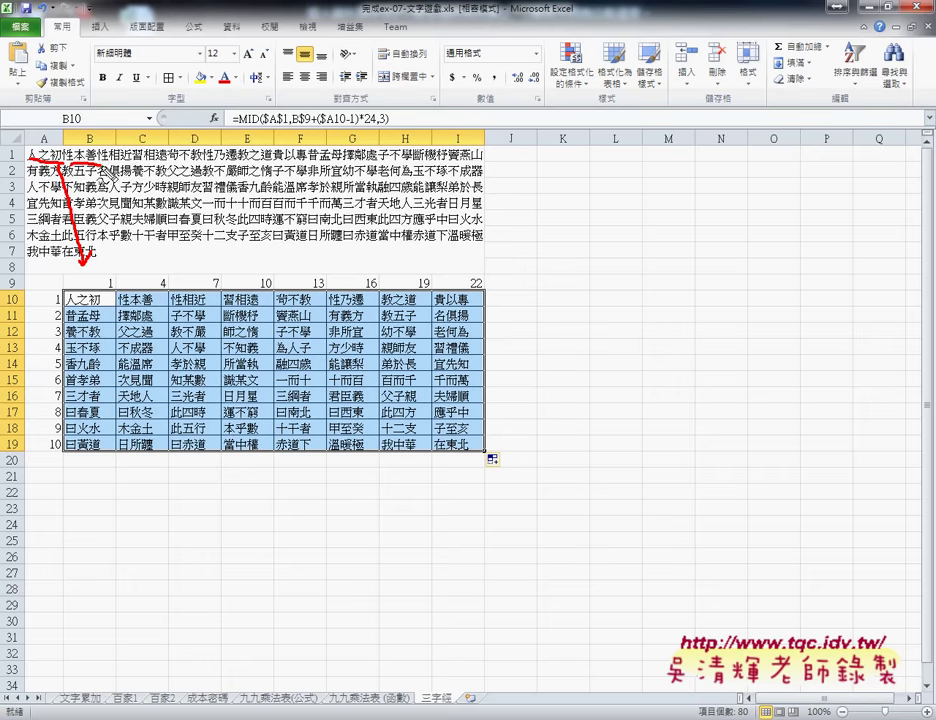
mouse_move(62, 152)
left_mouse_down()
mouse_move(128, 277)
mouse_move(345, 372)
mouse_move(497, 462)
left_mouse_up()
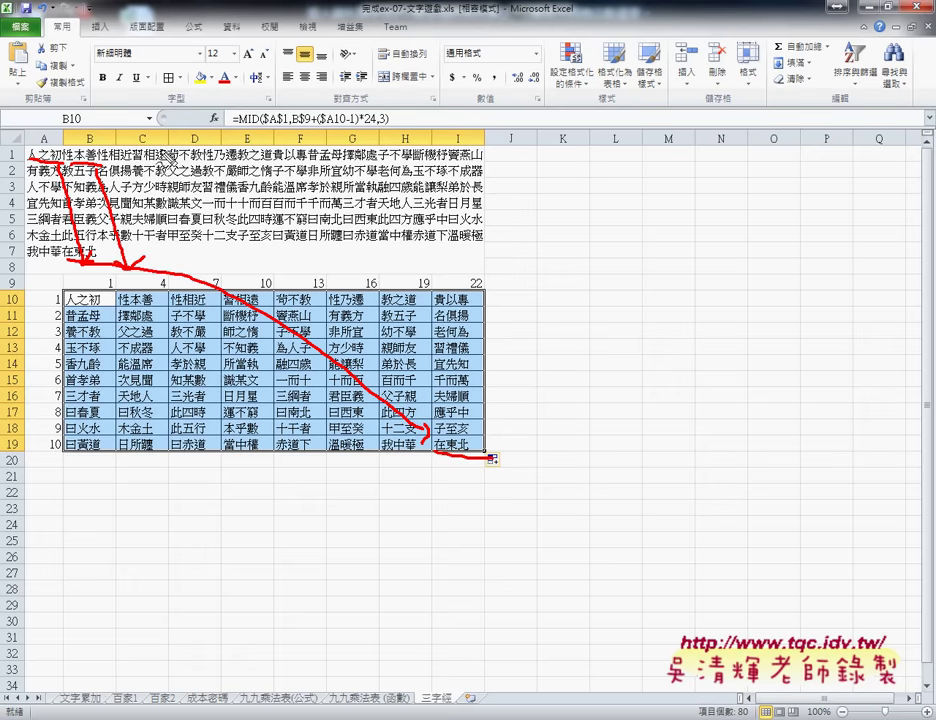
left_click_drag(298, 242, 320, 140)
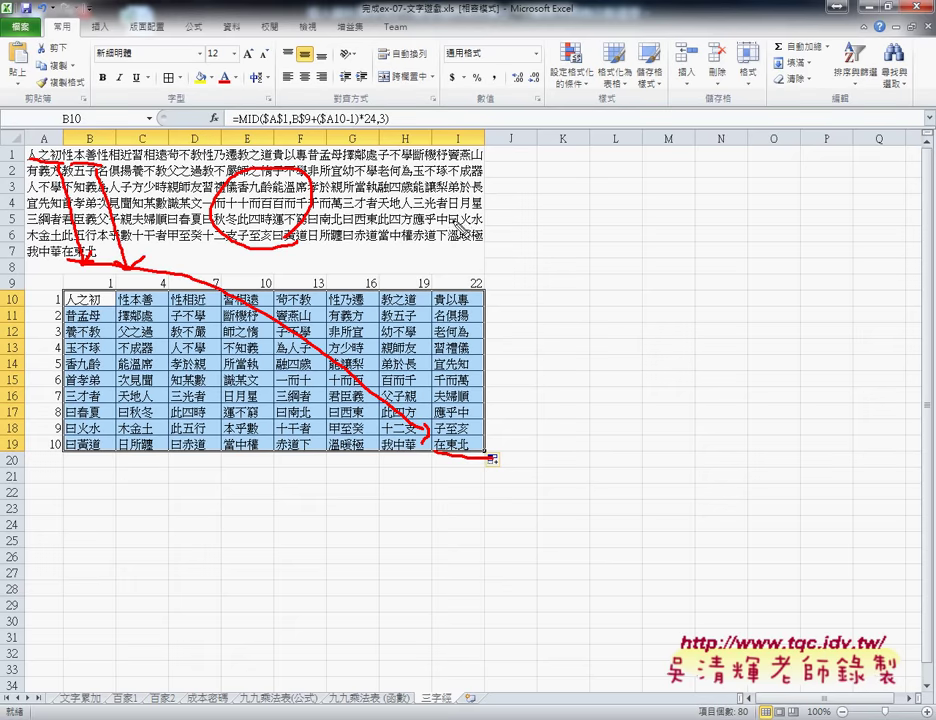
left_click_drag(466, 224, 312, 192)
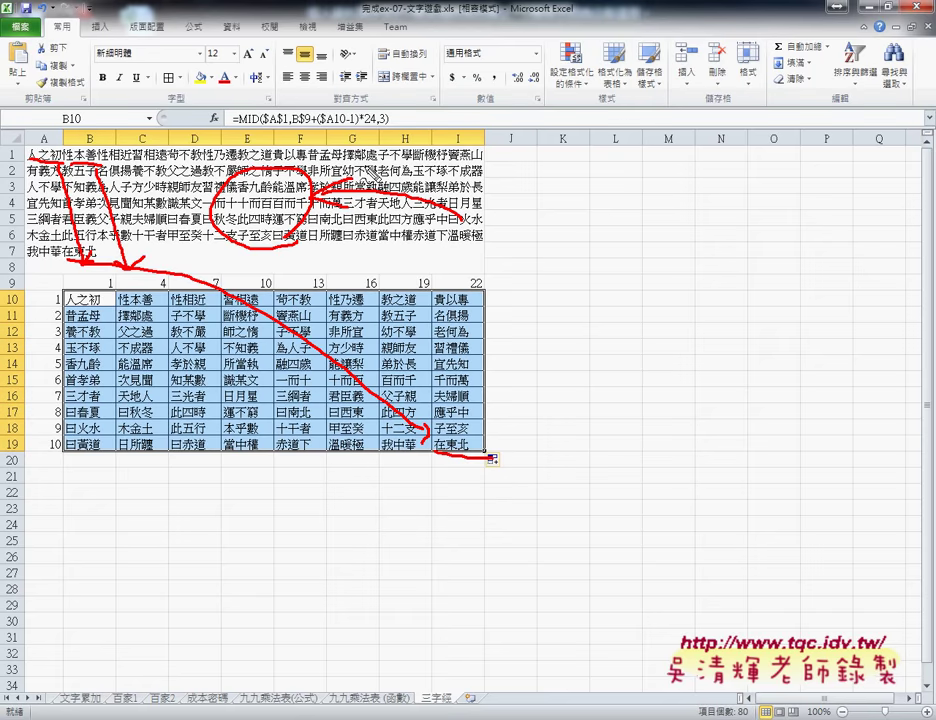
key("Escape")
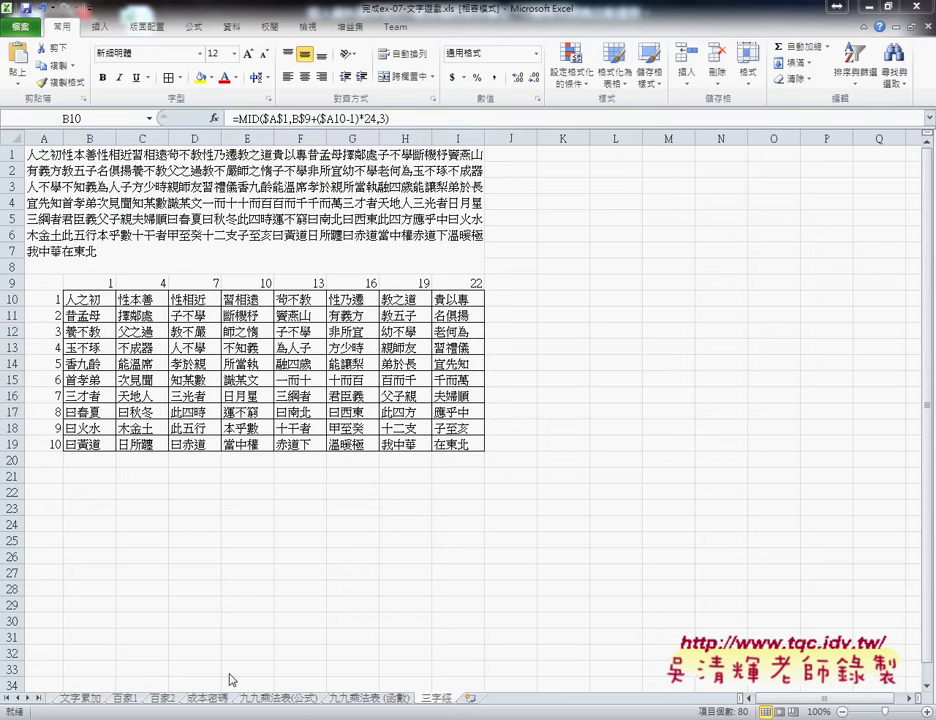
Switch to Chrome and open 雲端白板 from the 第二階段範例 Drive folder in Google Docs.
key("ctrl+Return")
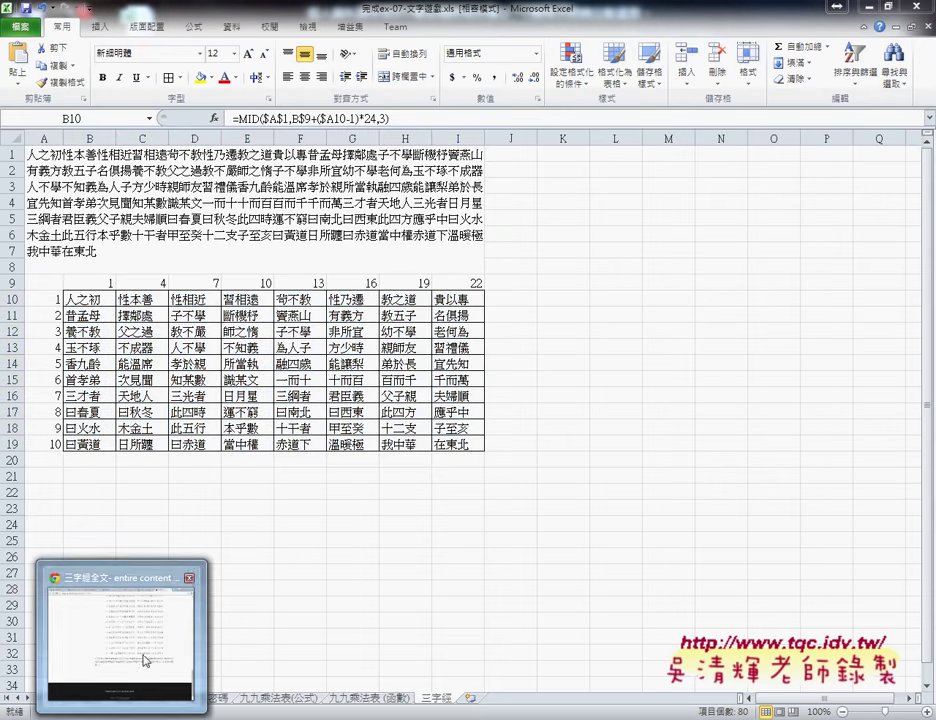
left_click(146, 659)
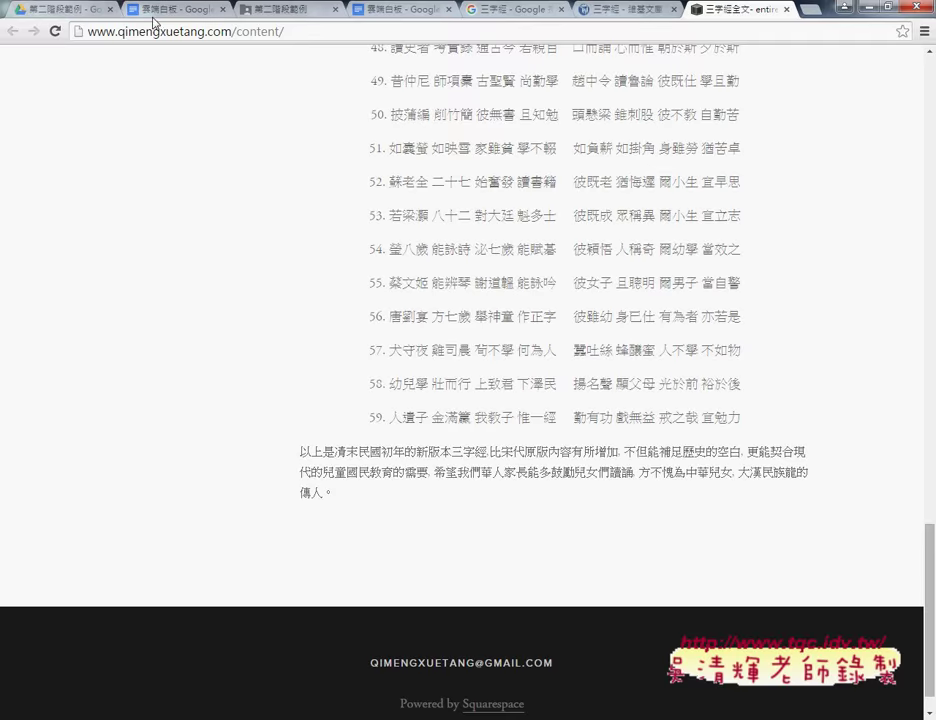
left_click(275, 17)
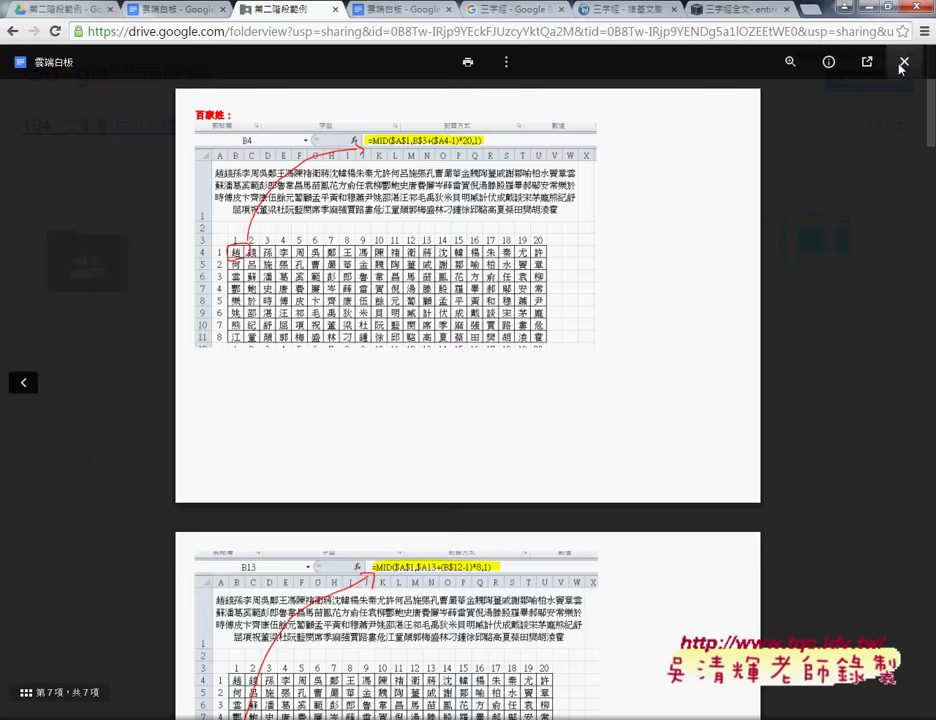
left_click(900, 64)
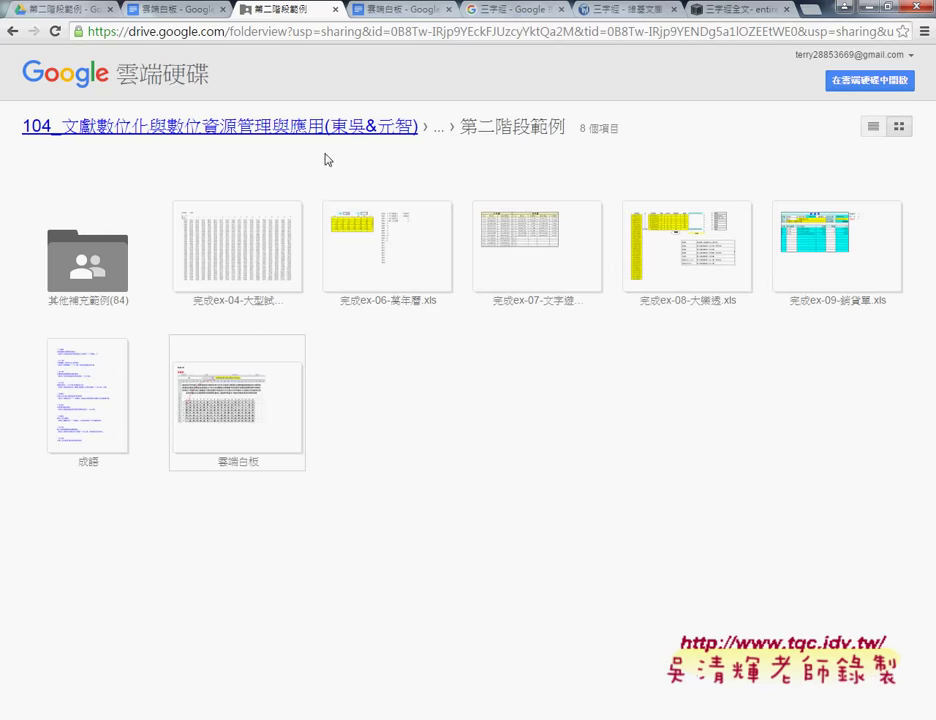
left_click_drag(570, 128, 462, 128)
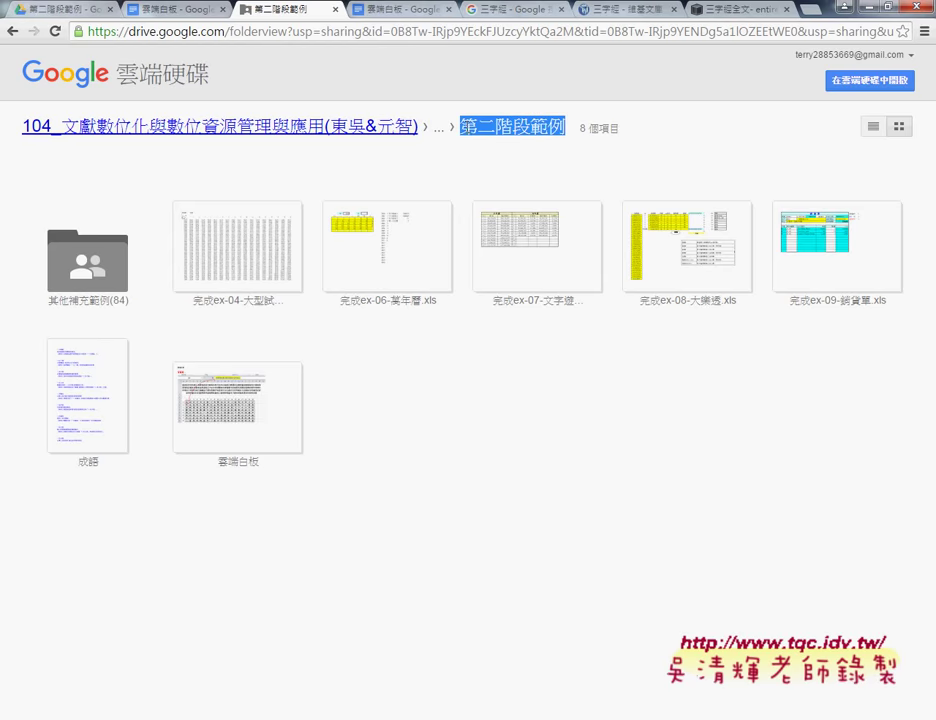
left_click(55, 31)
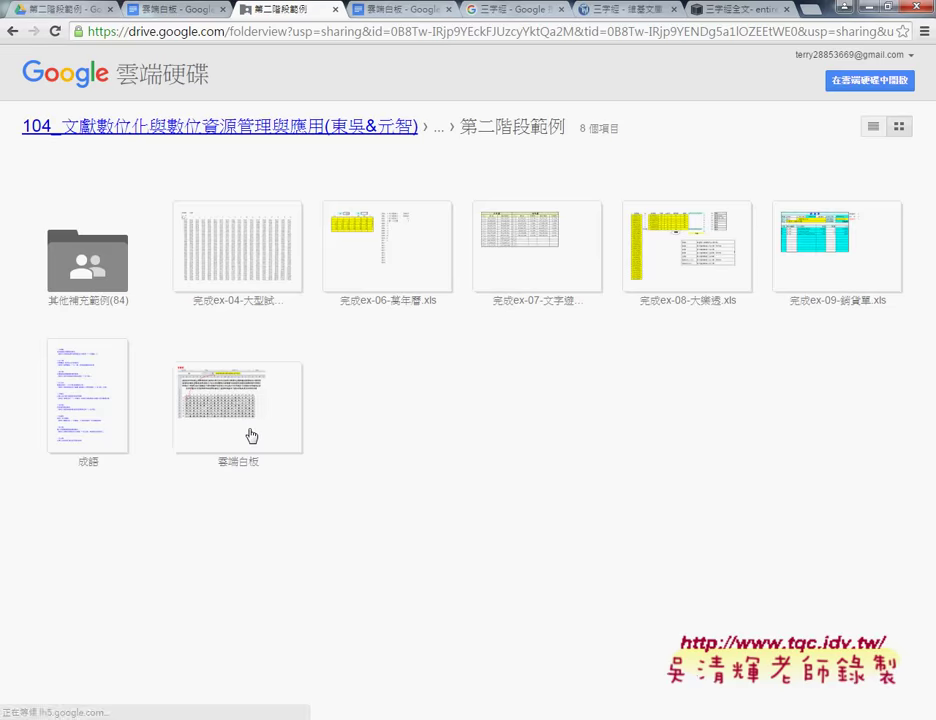
double_click(249, 435)
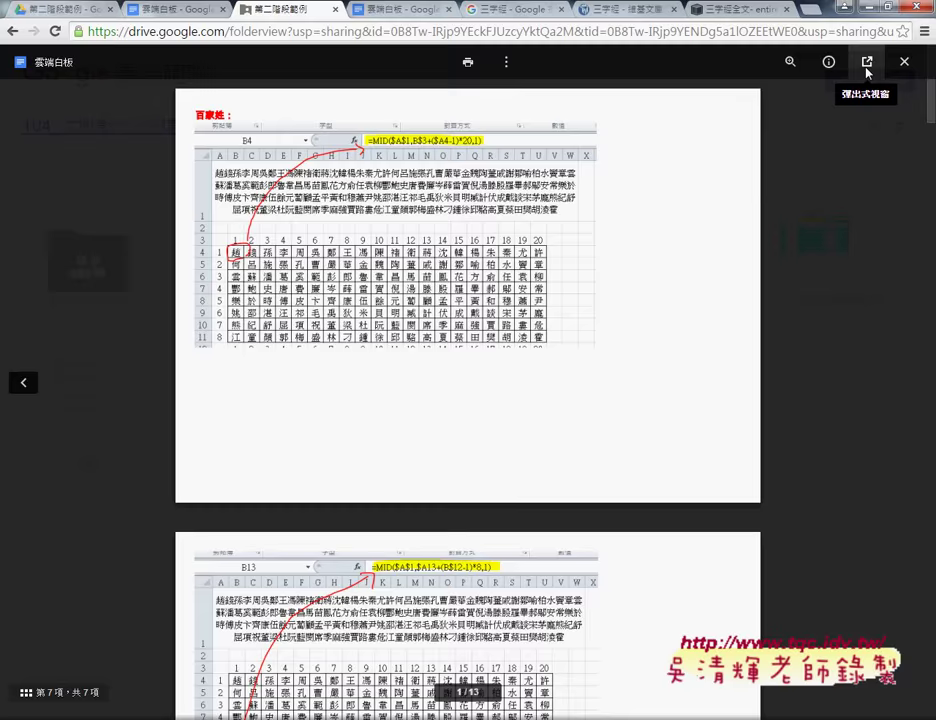
left_click(866, 66)
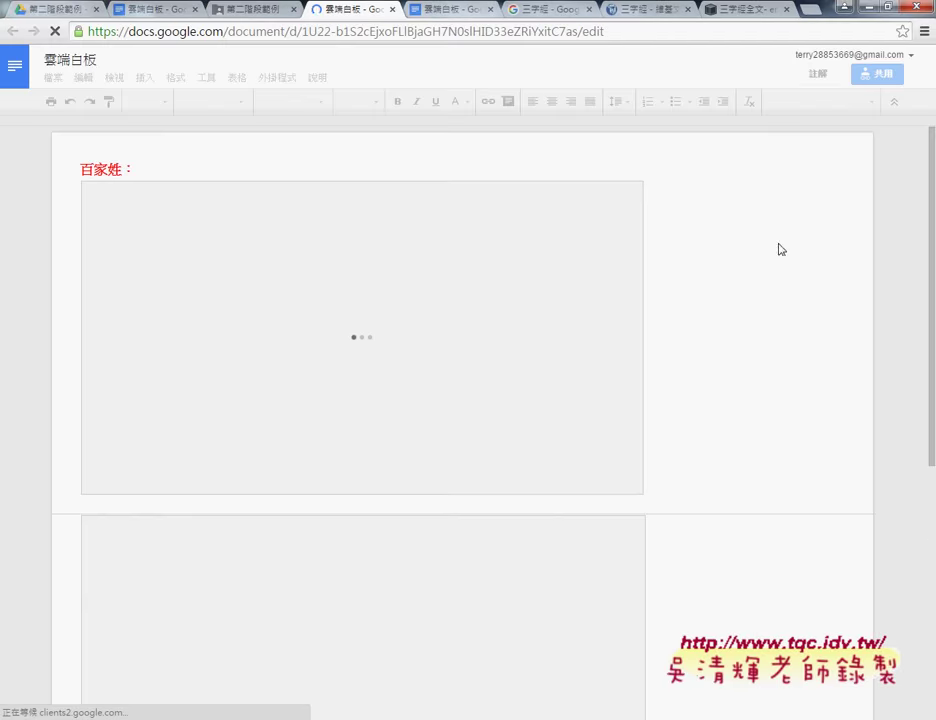
Scroll through 雲端白板 down to the 公式 section showing the MID formula example.
scroll(769, 271, "down", 3)
scroll(769, 271, "down", 4)
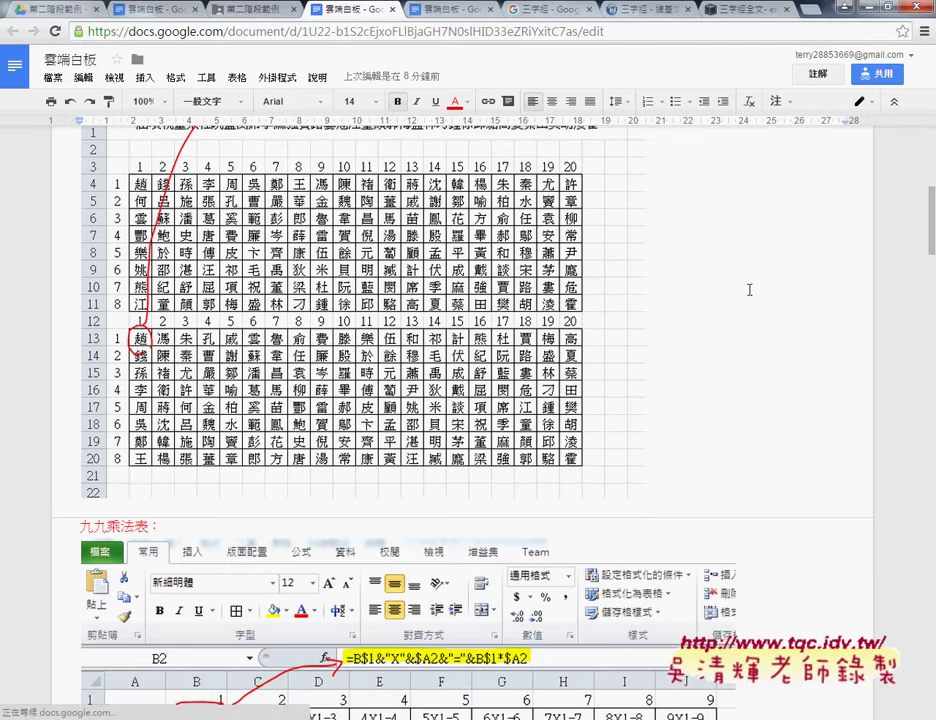
scroll(769, 271, "down", 4)
scroll(760, 280, "down", 2)
scroll(749, 289, "down", 2)
scroll(749, 289, "down", 5)
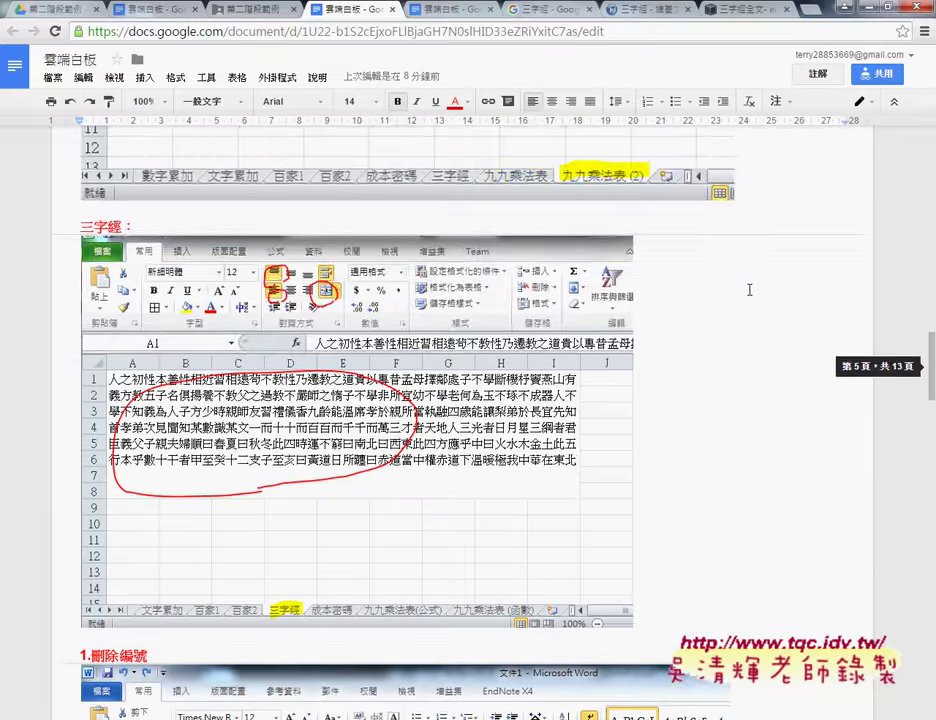
scroll(749, 289, "down", 2)
scroll(749, 289, "down", 5)
scroll(749, 289, "down", 3)
scroll(748, 289, "down", 5)
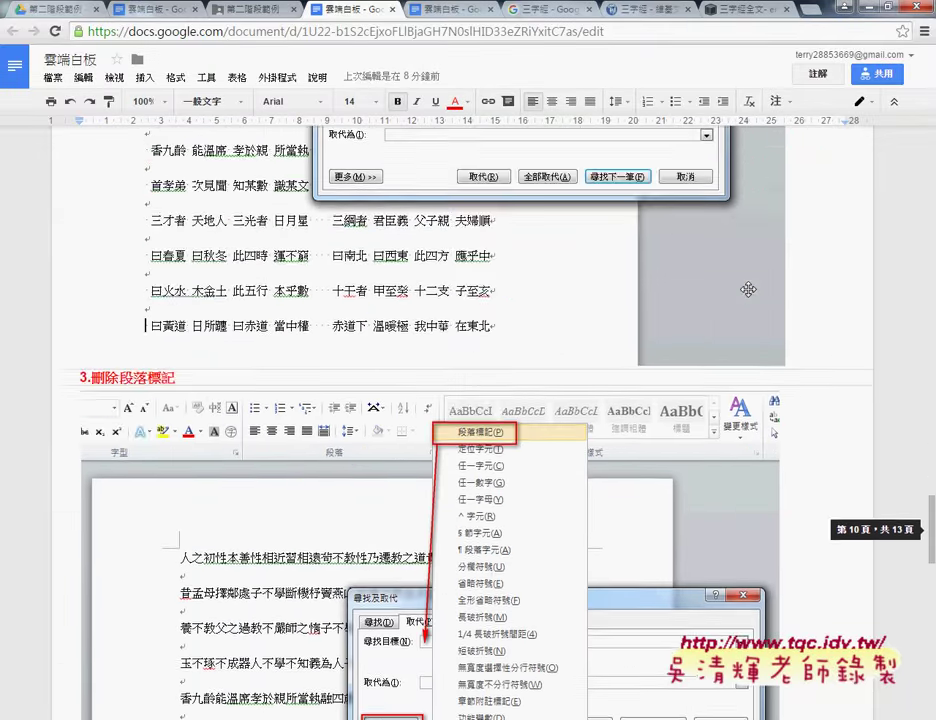
scroll(748, 289, "down", 5)
scroll(748, 289, "down", 5)
scroll(748, 289, "down", 5)
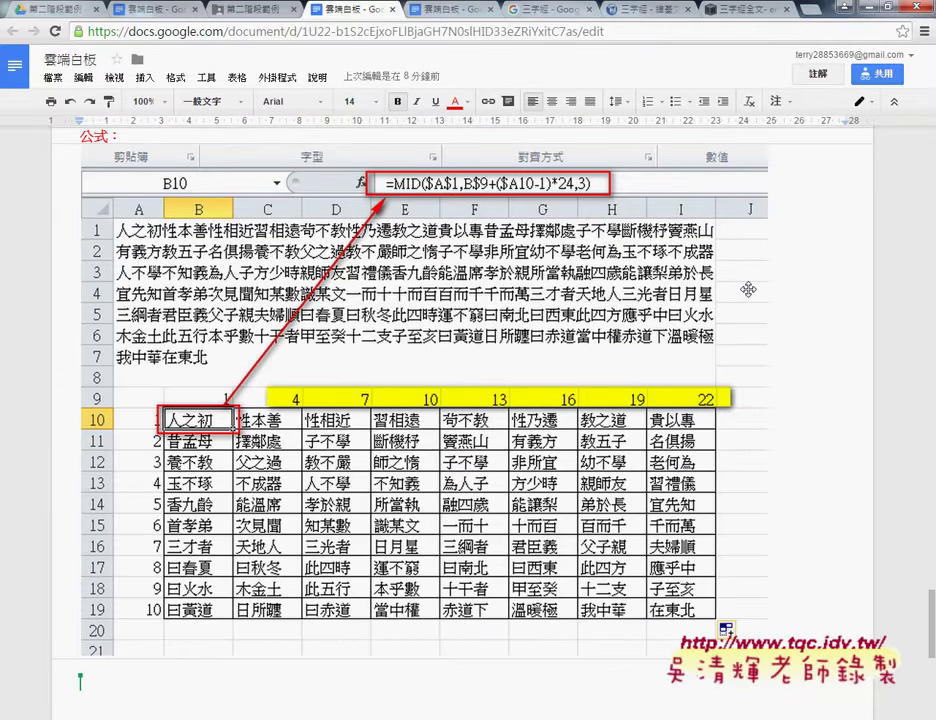
scroll(748, 289, "down", 3)
scroll(748, 289, "up", 3)
scroll(748, 289, "up", 1)
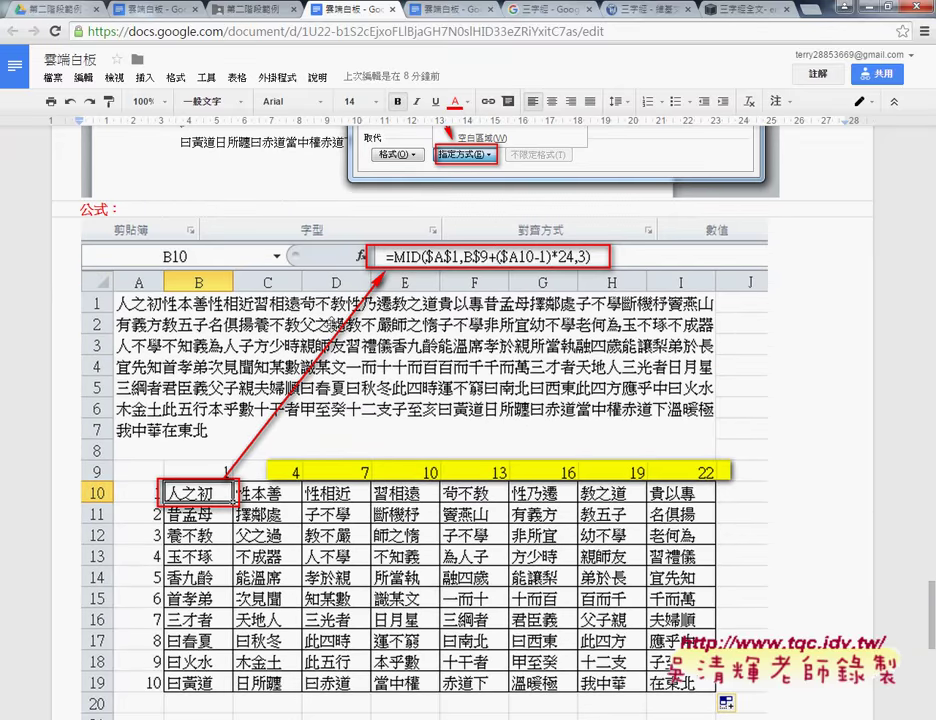